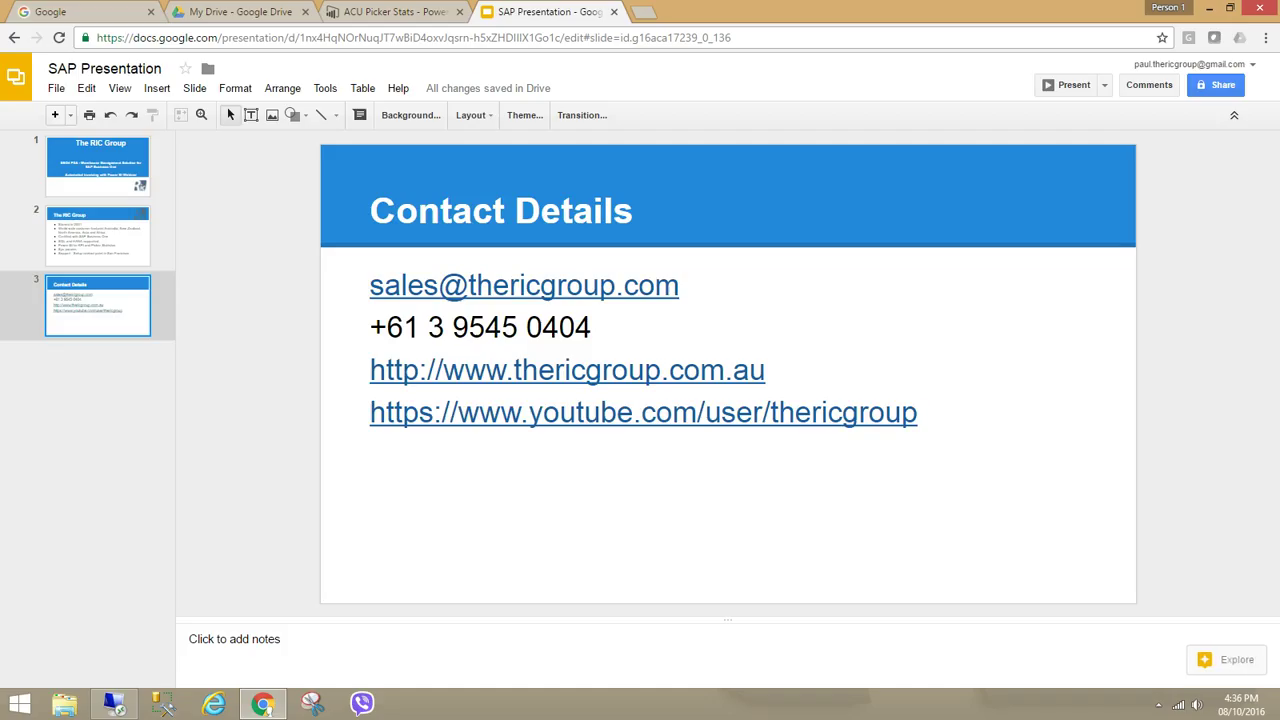
Switch to the remote SAP Business One session and fill the sales order header with customer Parameter Technology and delivery date 11.10.16
{"action": "left_click", "coordinate": [115, 705]}
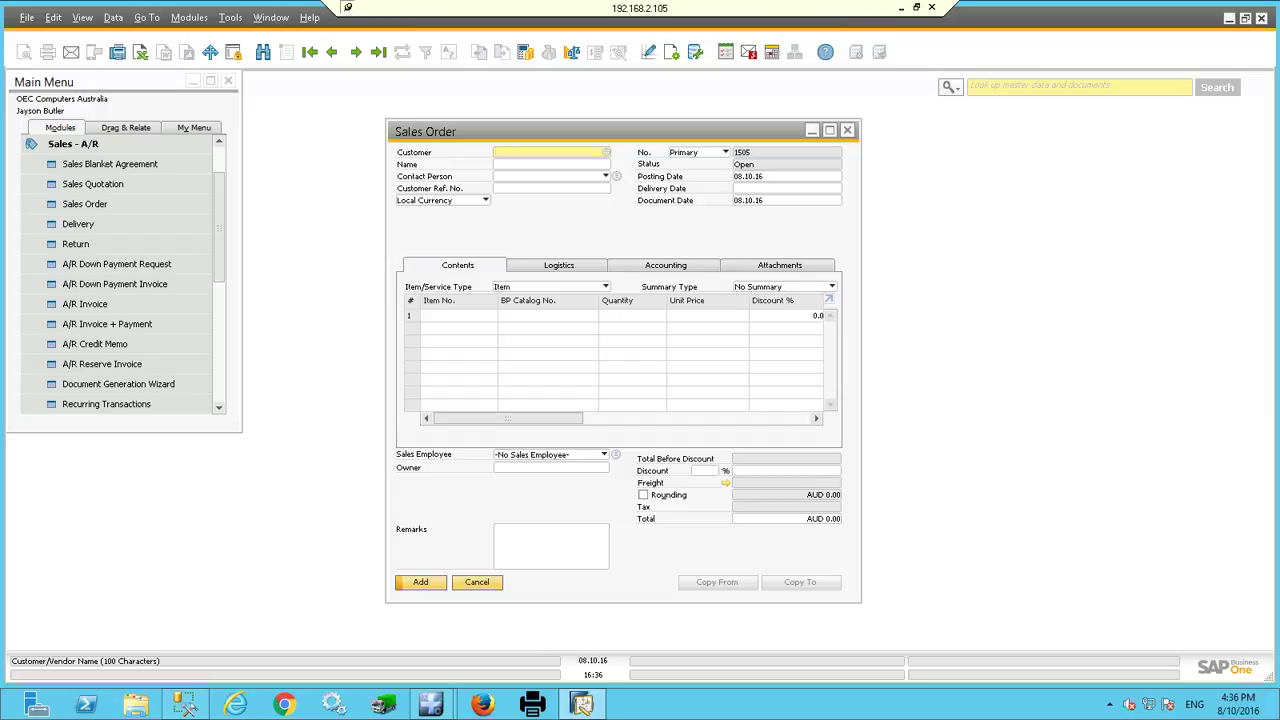
{"action": "key", "text": "Tab"}
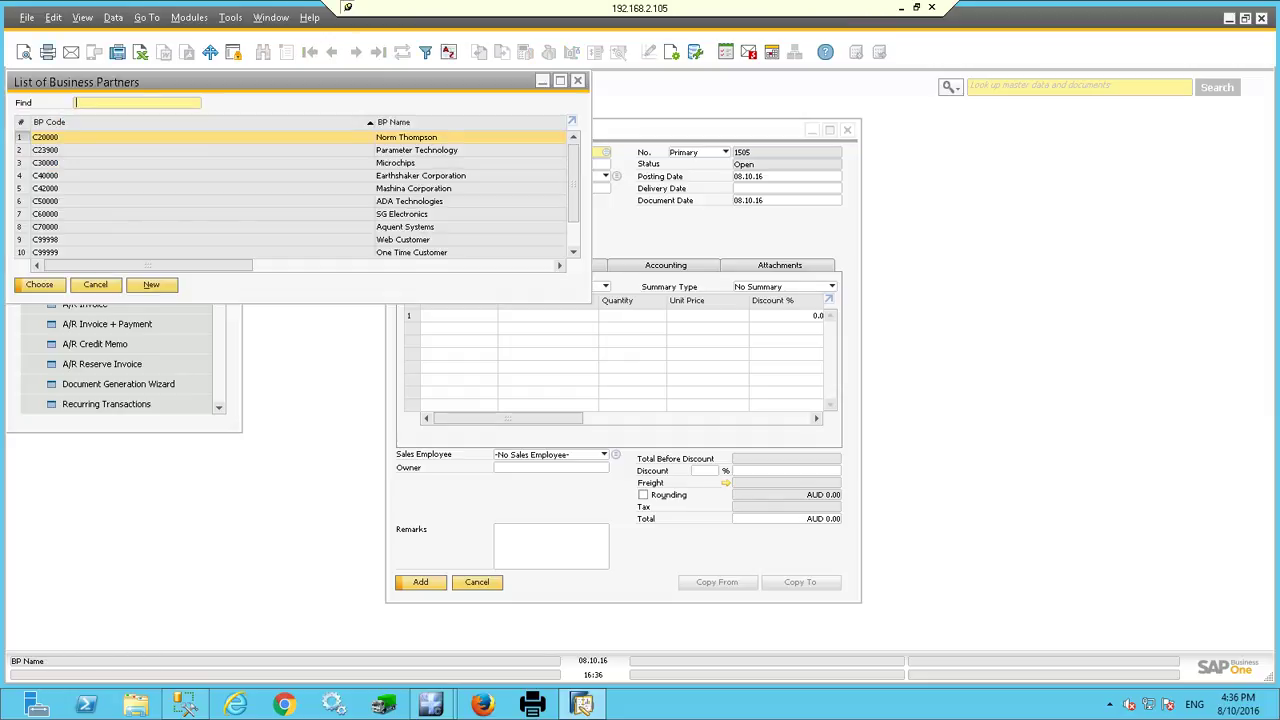
{"action": "double_click", "coordinate": [300, 150]}
{"action": "left_click", "coordinate": [784, 188]}
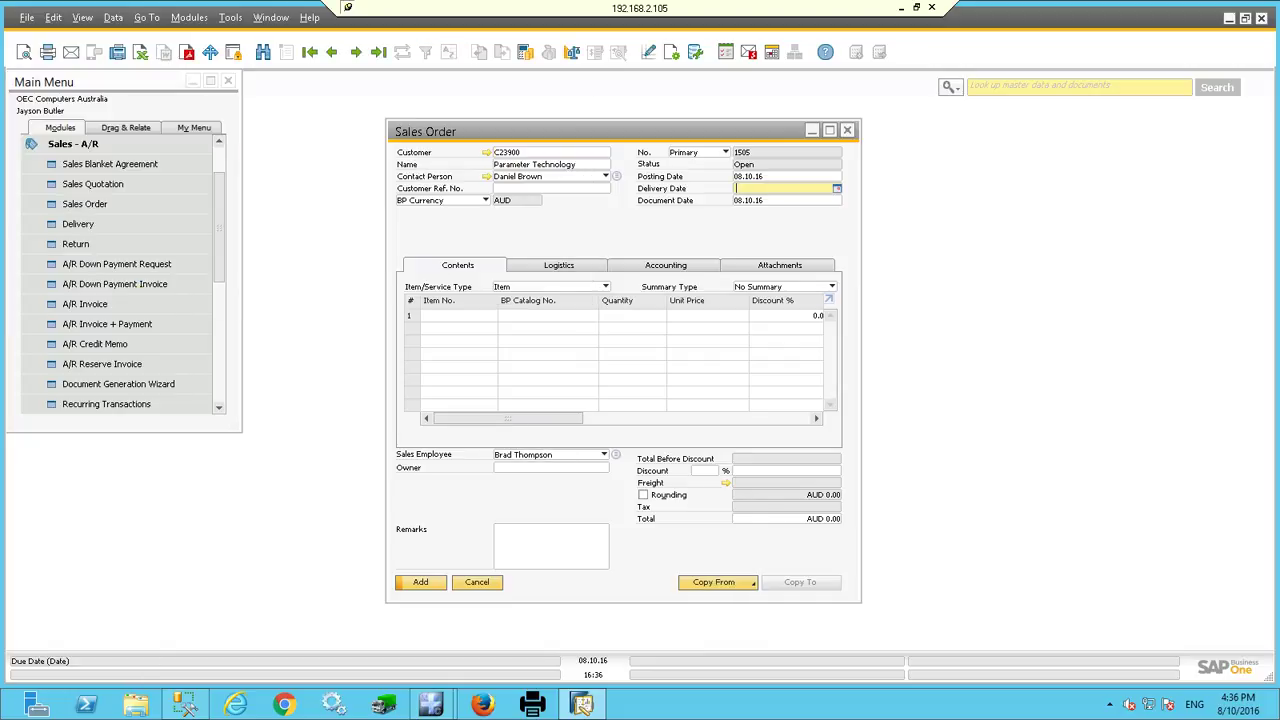
{"action": "left_click", "coordinate": [837, 188]}
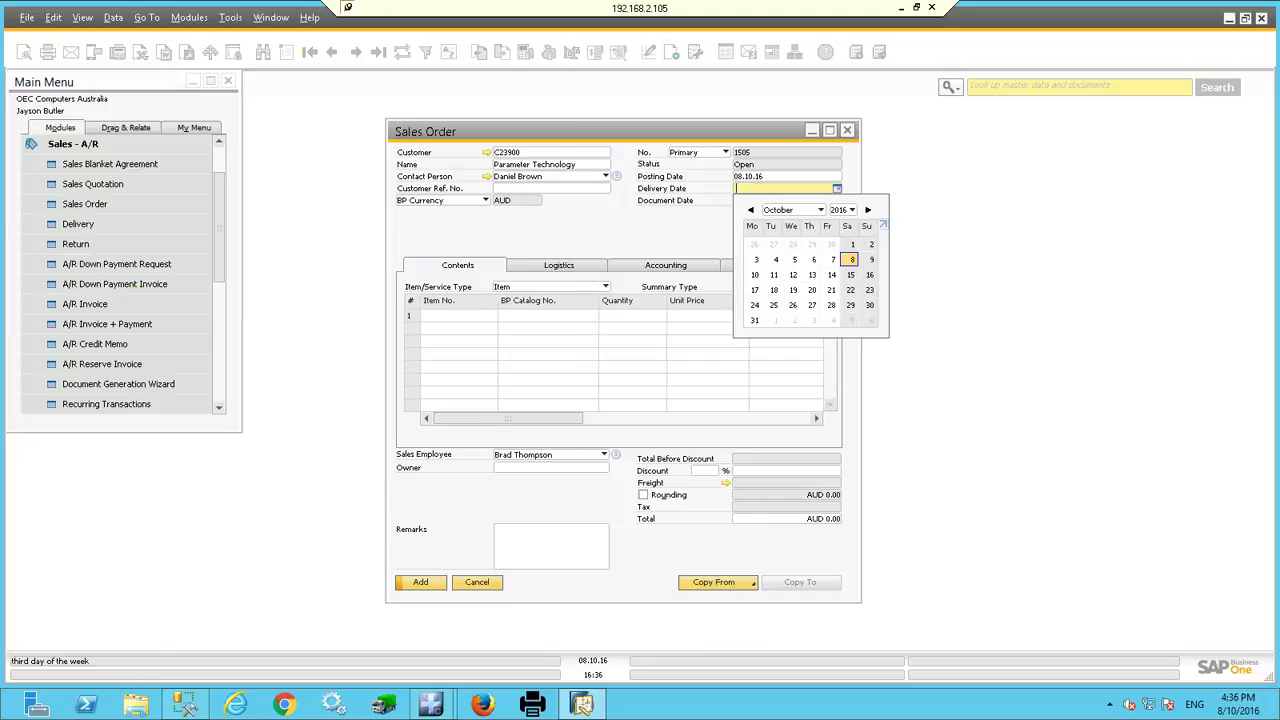
{"action": "left_click", "coordinate": [774, 275]}
Enter items A00002 and A00003 as the sales order lines and add the order
{"action": "left_click", "coordinate": [440, 315]}
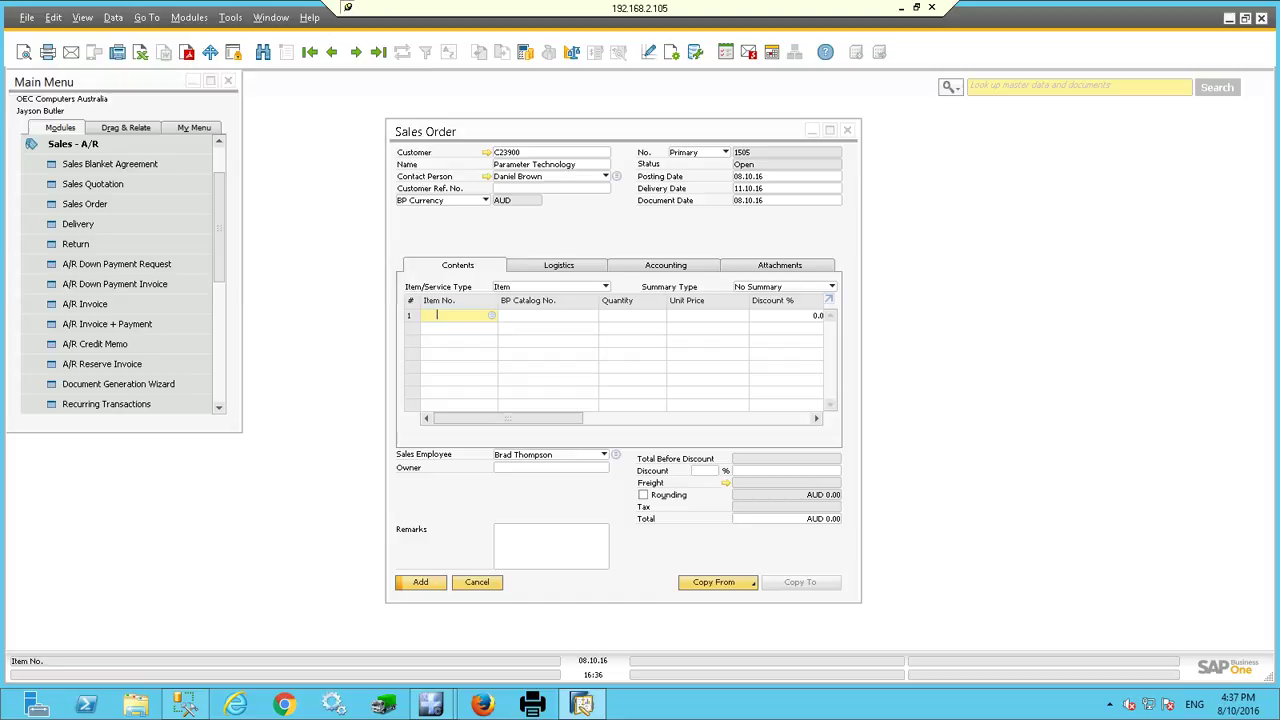
{"action": "key", "text": "Tab"}
{"action": "left_click", "coordinate": [90, 163]}
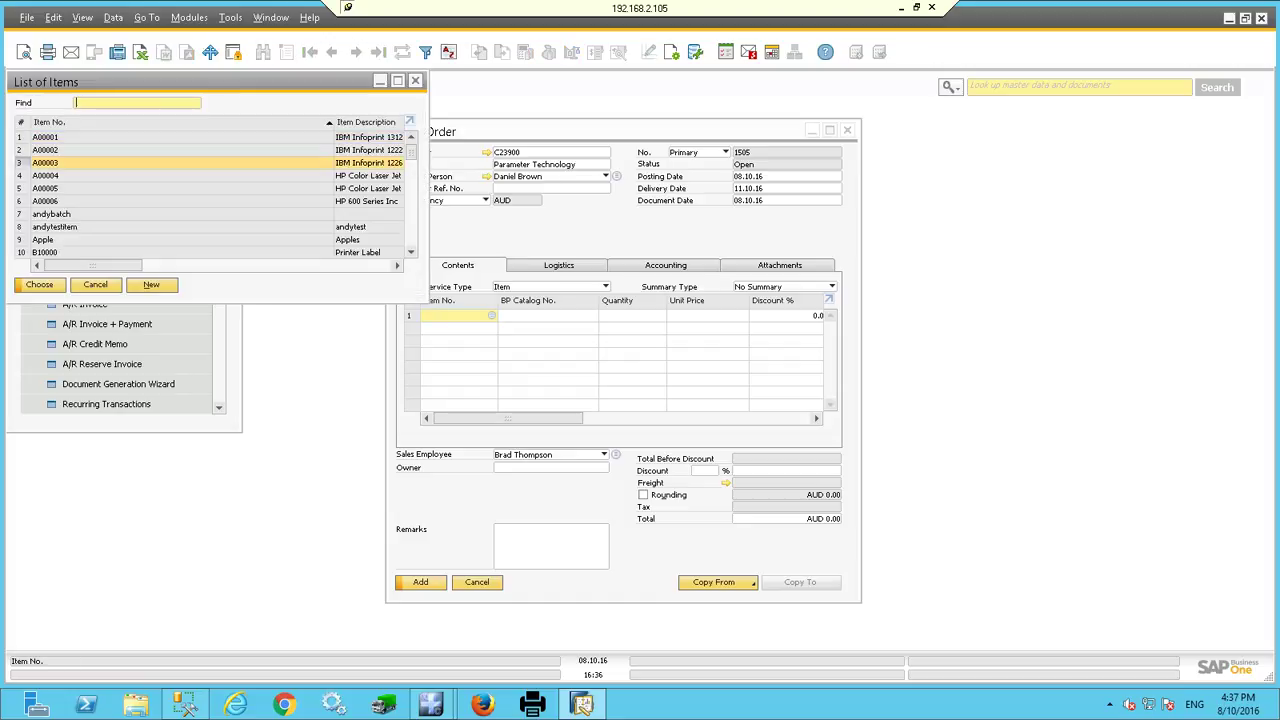
{"action": "left_click", "coordinate": [90, 150]}
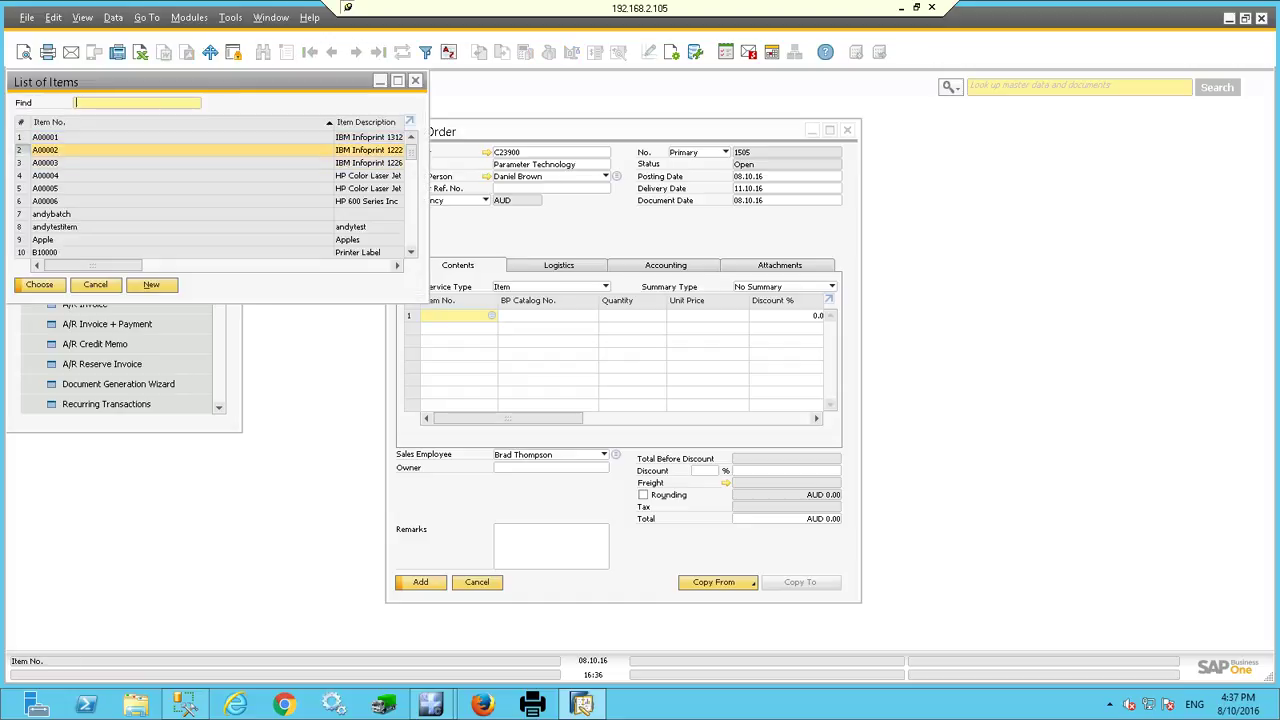
{"action": "key", "text": "Return"}
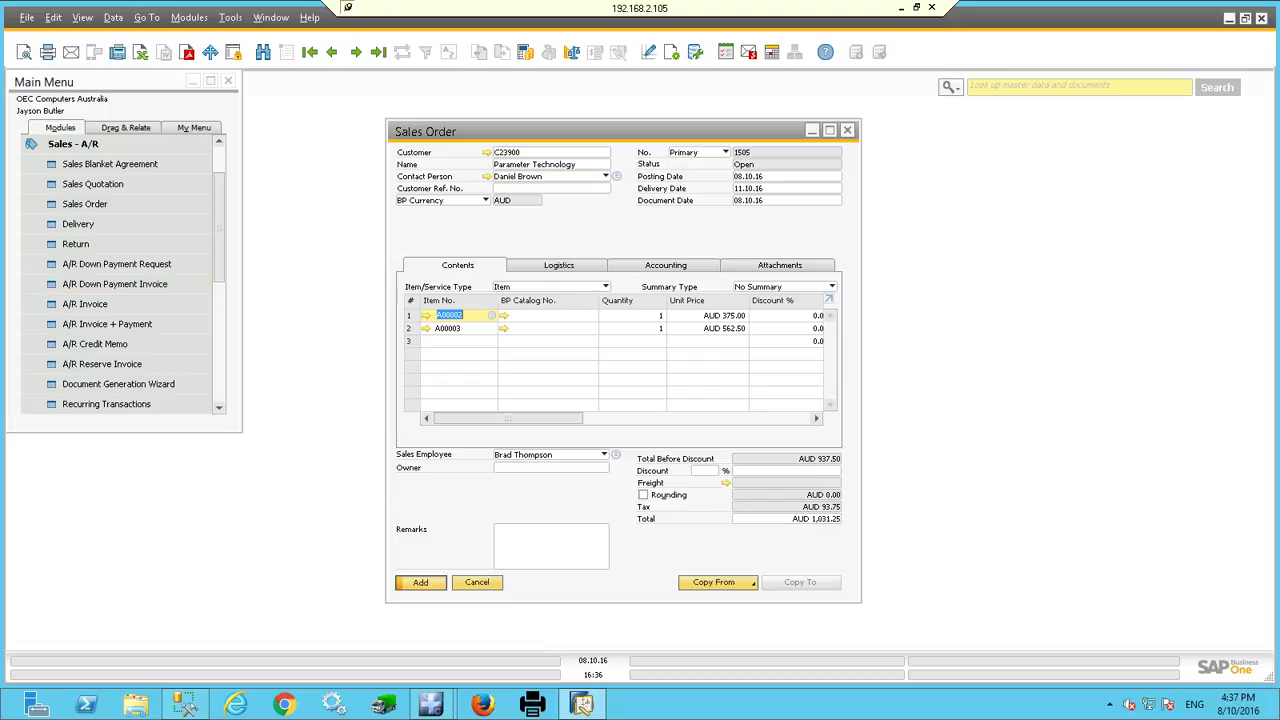
{"action": "left_click", "coordinate": [421, 583]}
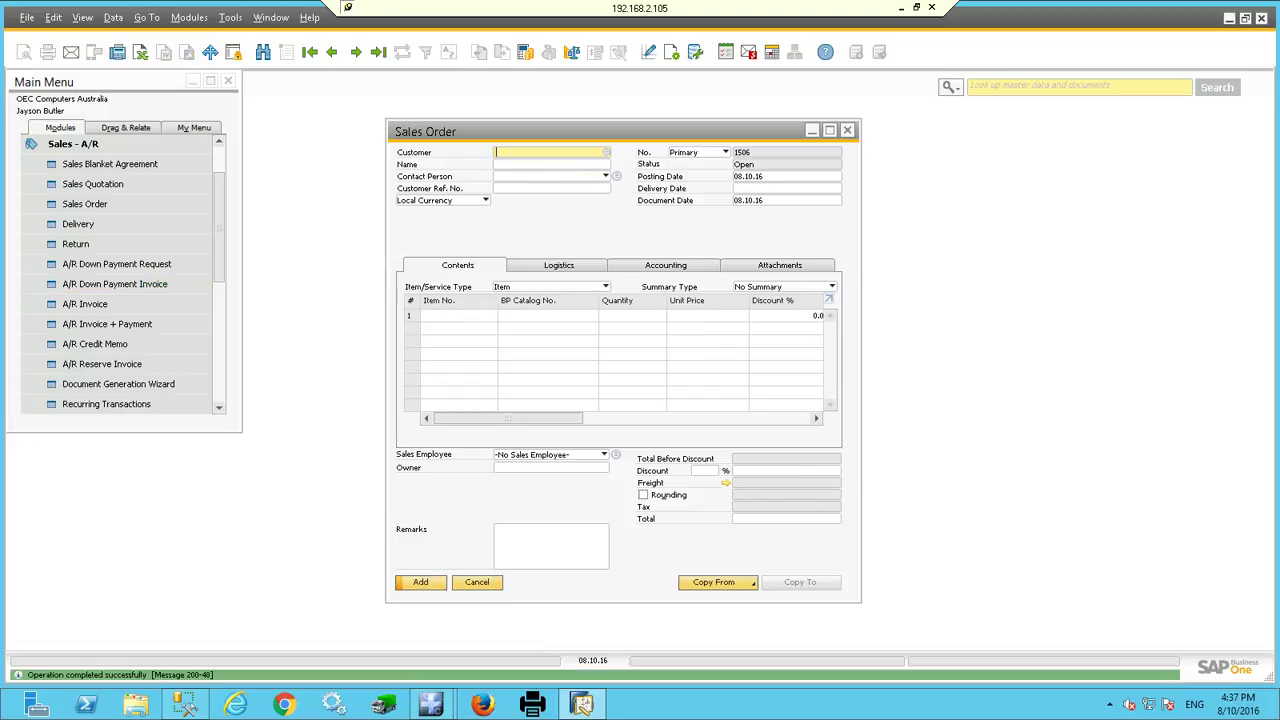
Reopen the sales order just added, generate a pick list from it, and close the pick list
{"action": "left_click", "coordinate": [332, 52]}
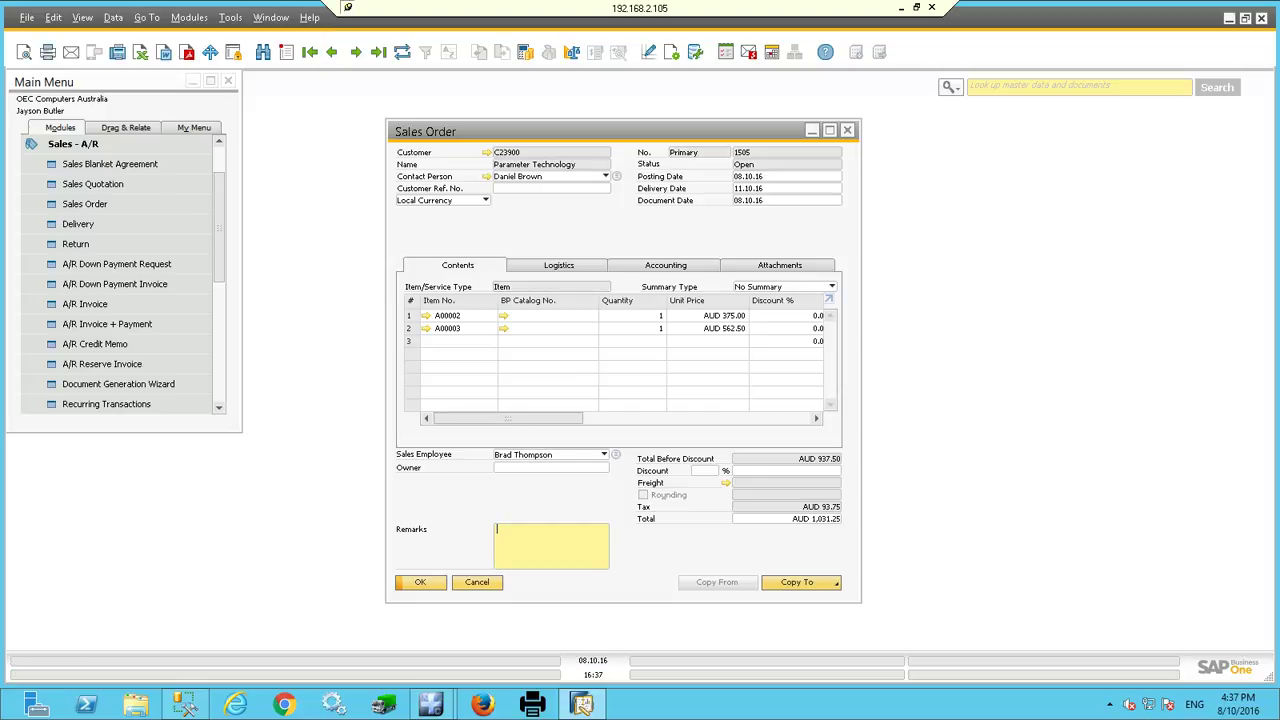
{"action": "right_click", "coordinate": [570, 208]}
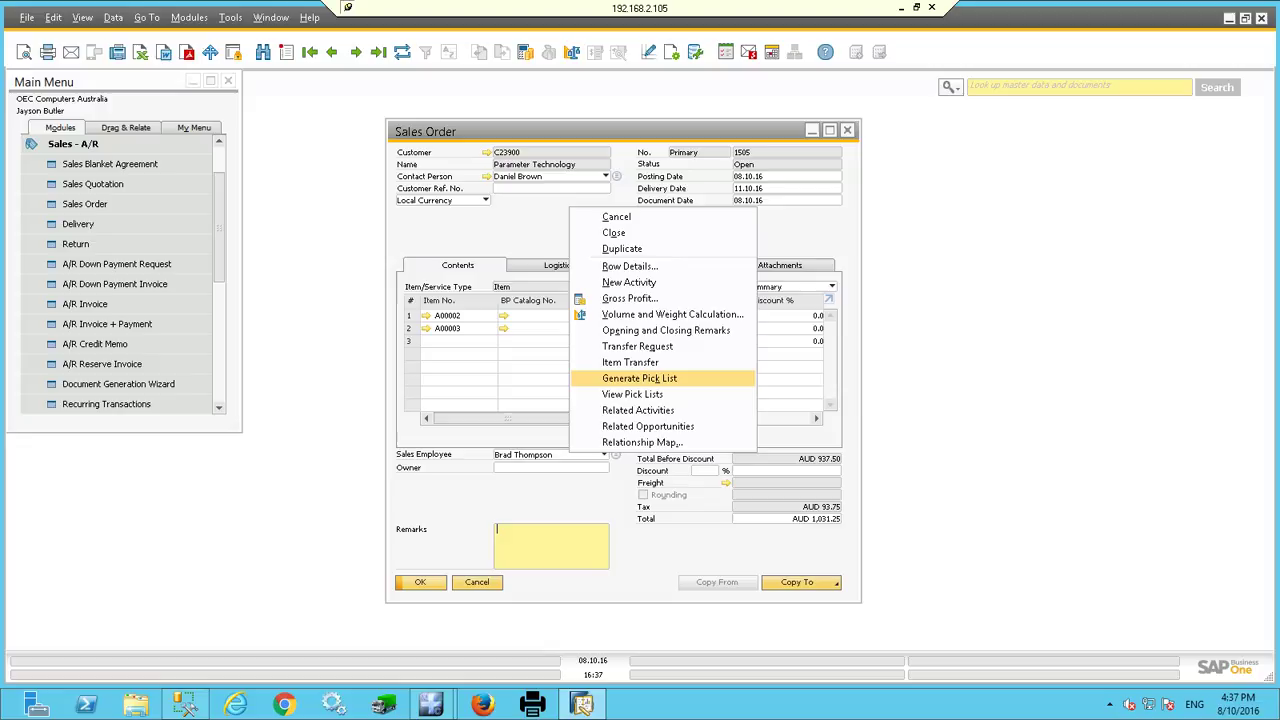
{"action": "key", "text": "Return"}
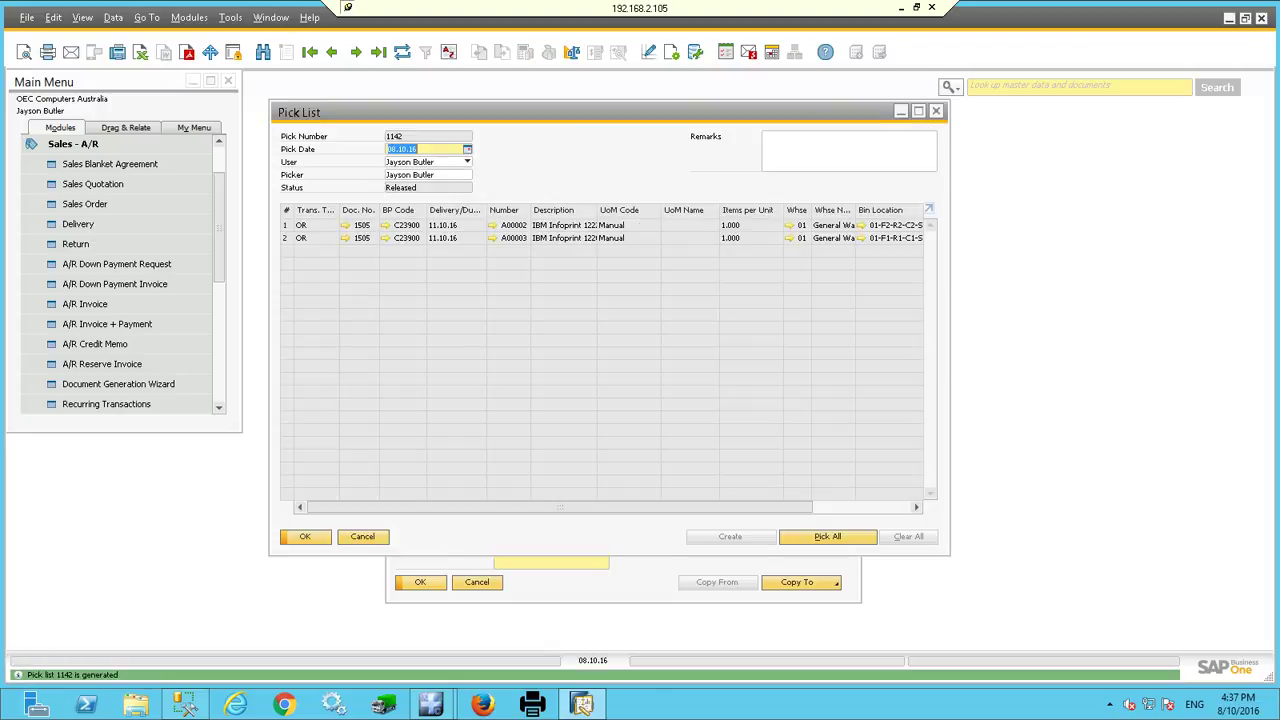
{"action": "key", "text": "Escape"}
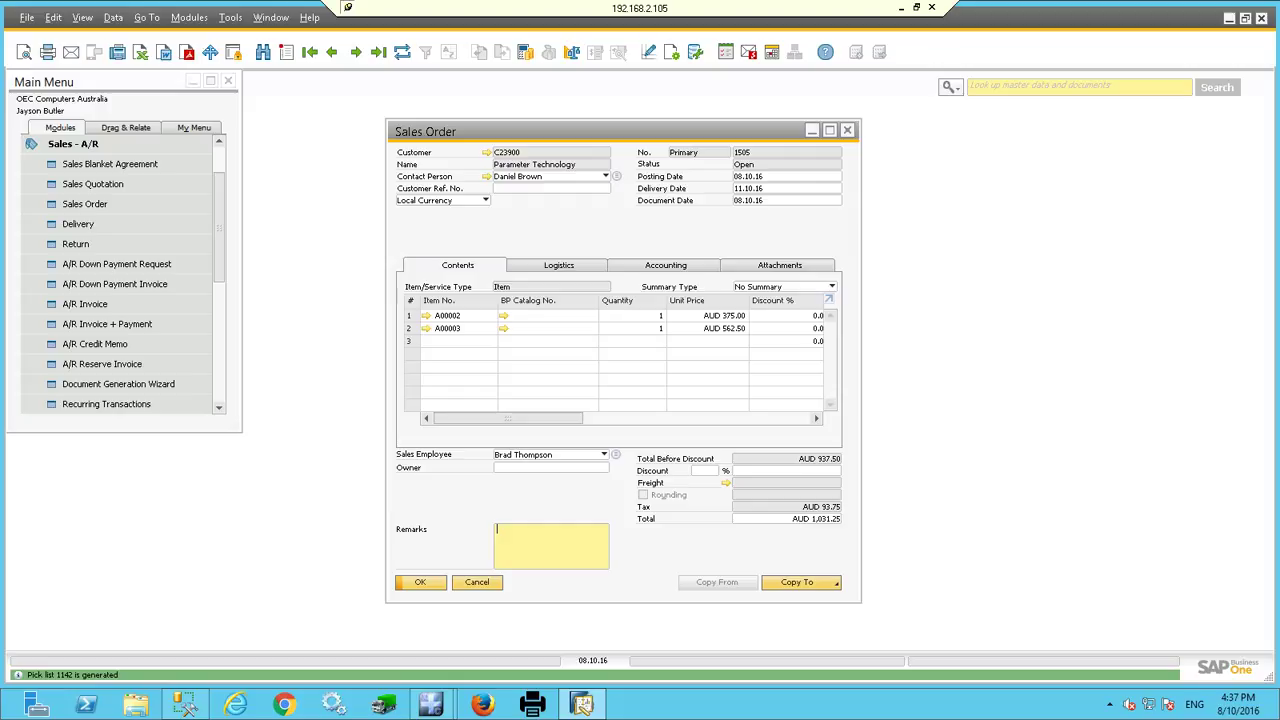
Switch to the MobiControl Remote handheld session and start the new pick list under Sales picking
{"action": "left_click", "coordinate": [901, 8]}
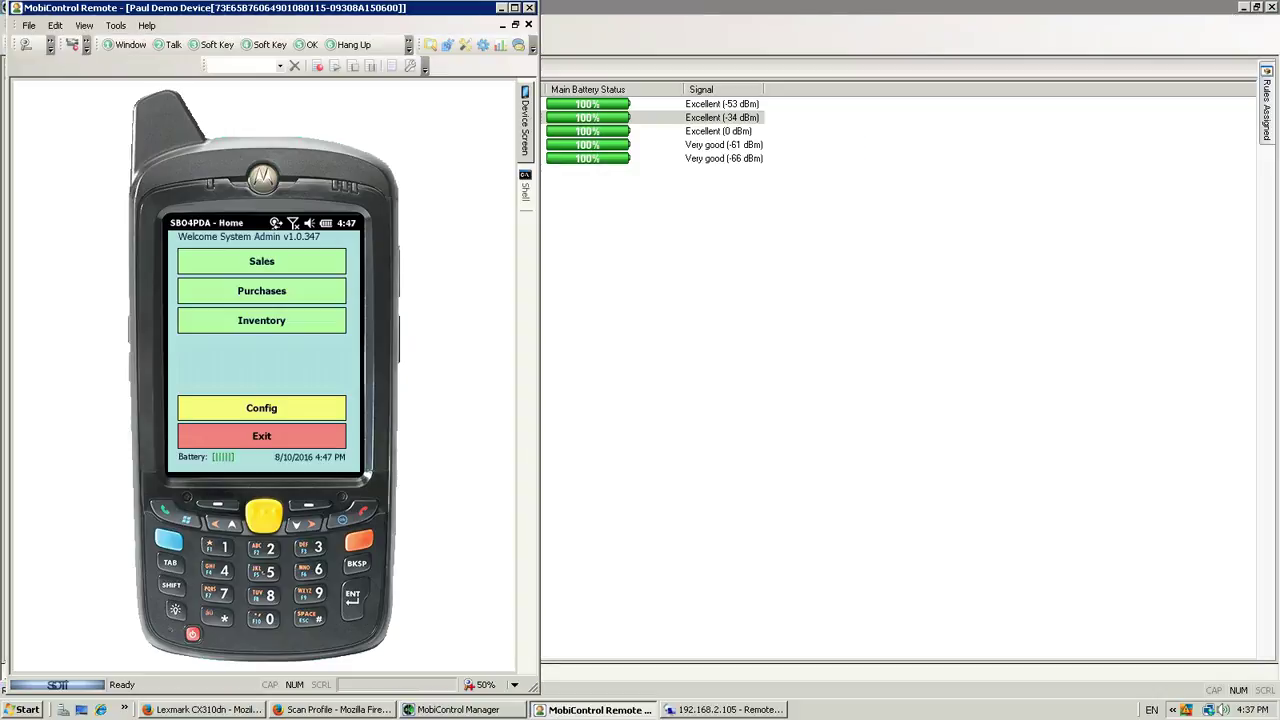
{"action": "left_click", "coordinate": [262, 262]}
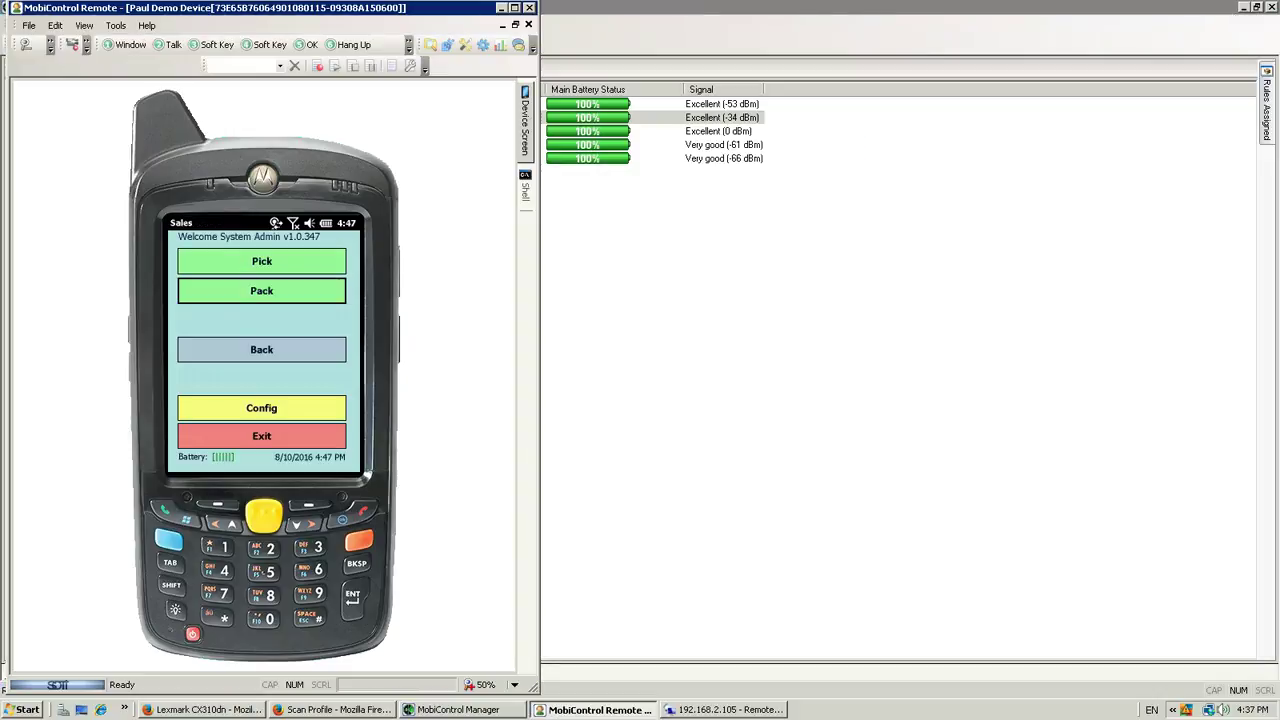
{"action": "left_click", "coordinate": [261, 261]}
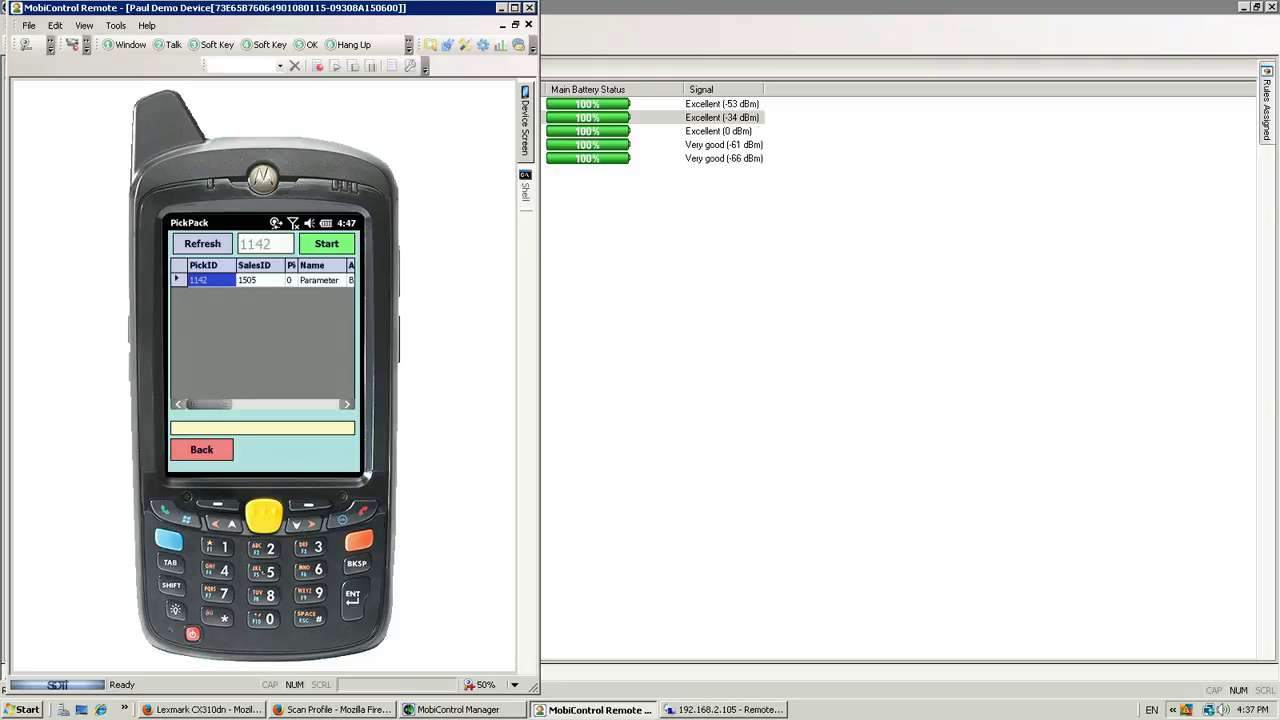
{"action": "left_click", "coordinate": [327, 244]}
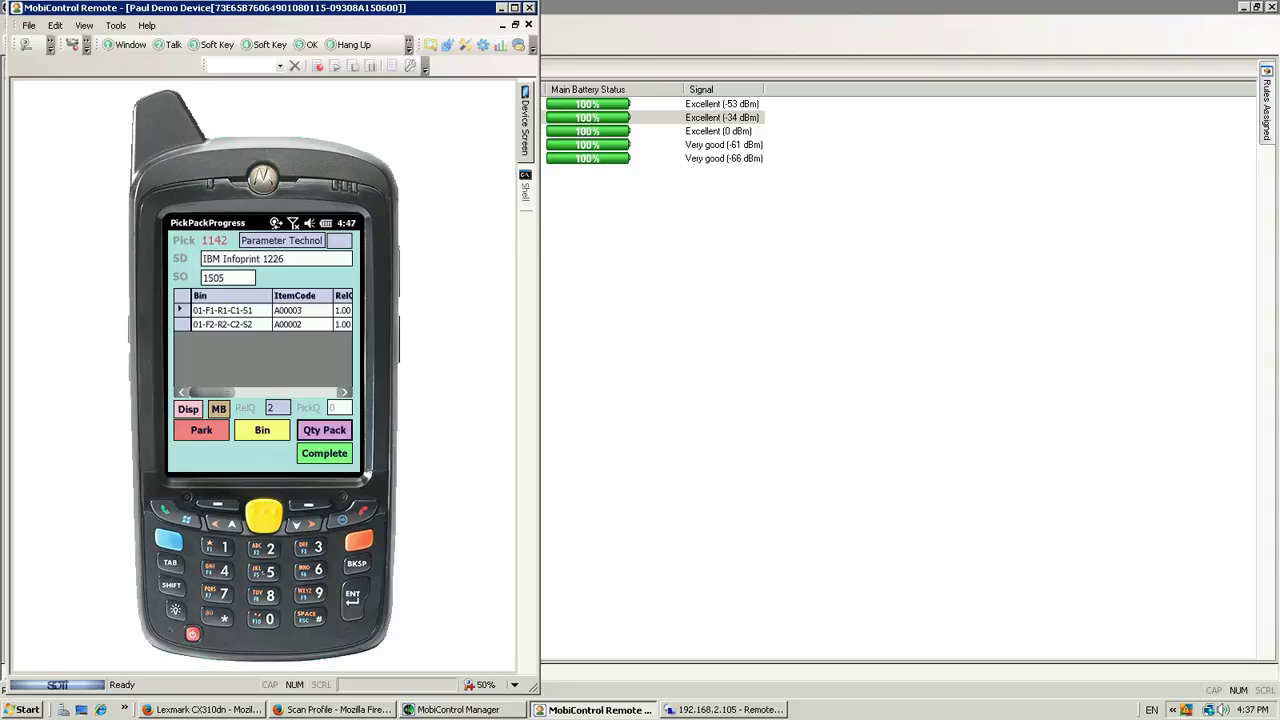
Examine the available bins for item A00003 in Bin Management and exit without saving
{"action": "mouse_move", "coordinate": [212, 393]}
{"action": "left_mouse_down"}
{"action": "mouse_move", "coordinate": [241, 393]}
{"action": "mouse_move", "coordinate": [212, 393]}
{"action": "left_mouse_up"}
{"action": "left_click", "coordinate": [231, 311]}
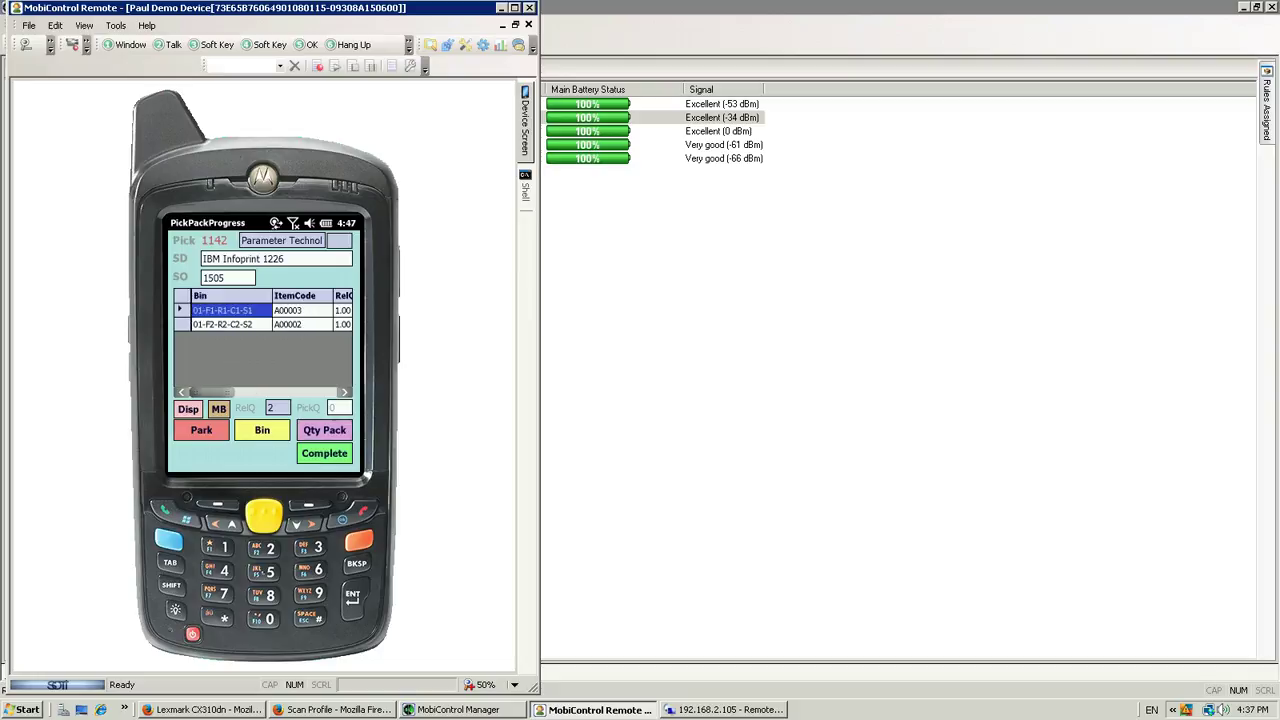
{"action": "left_click", "coordinate": [262, 430]}
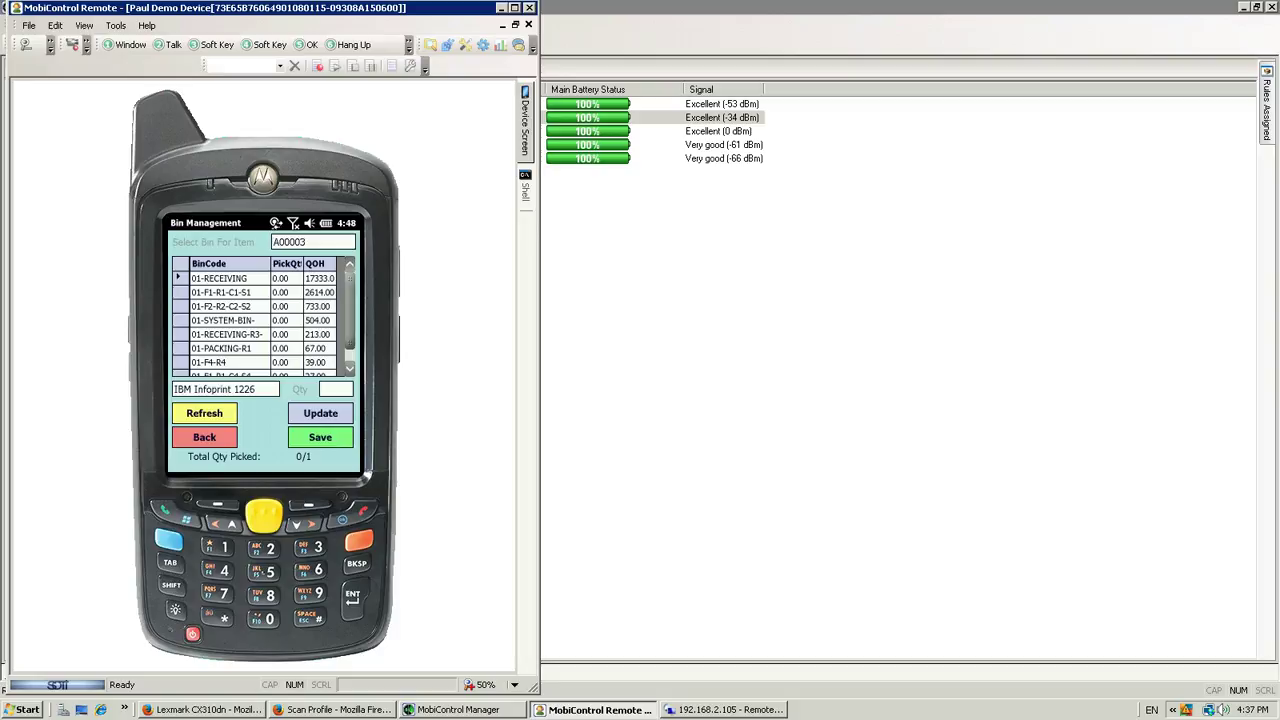
{"action": "left_click", "coordinate": [204, 437]}
{"action": "left_click", "coordinate": [236, 360]}
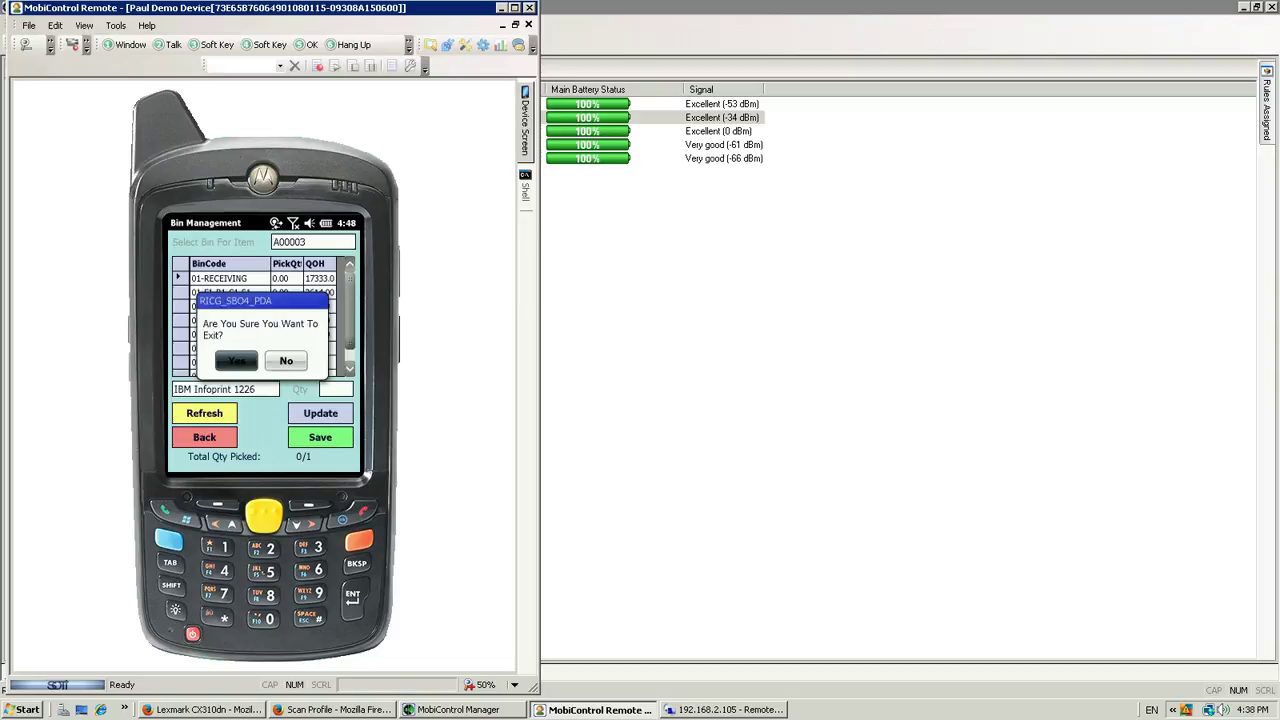
Record a picked quantity of 1 for item A00003 and 1 for item A00002
{"action": "left_click", "coordinate": [232, 310]}
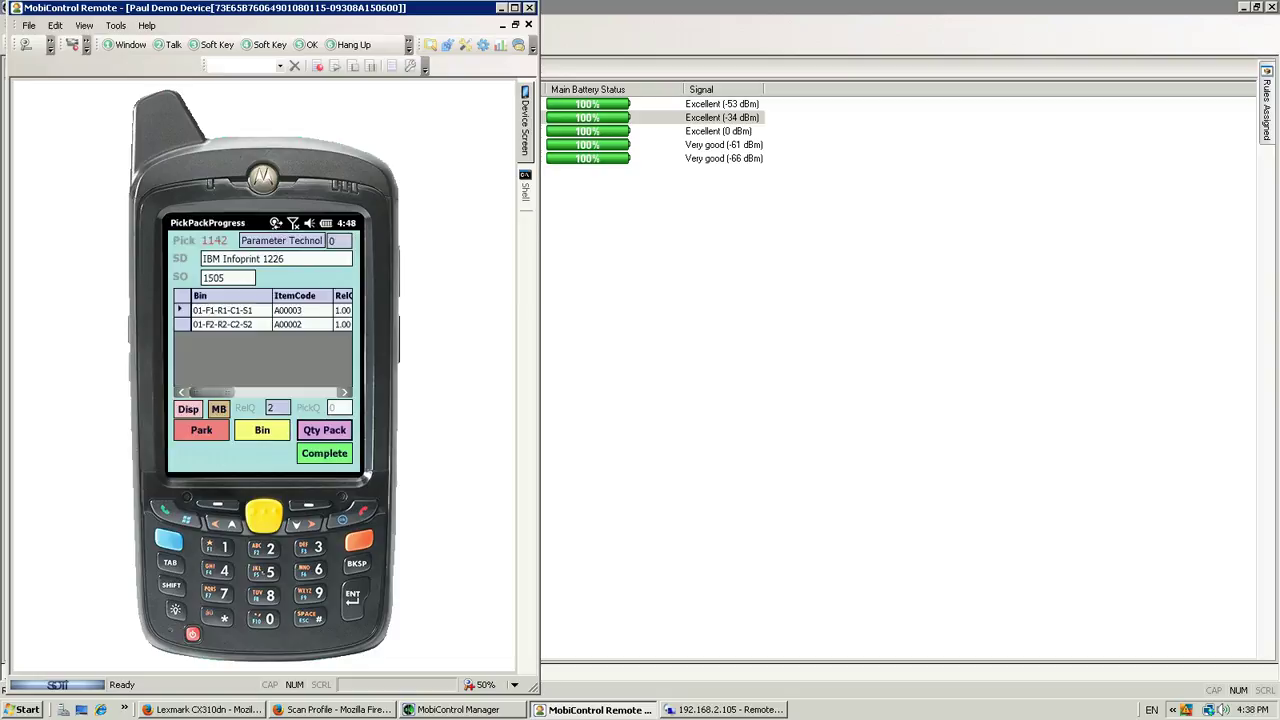
{"action": "left_click", "coordinate": [324, 430]}
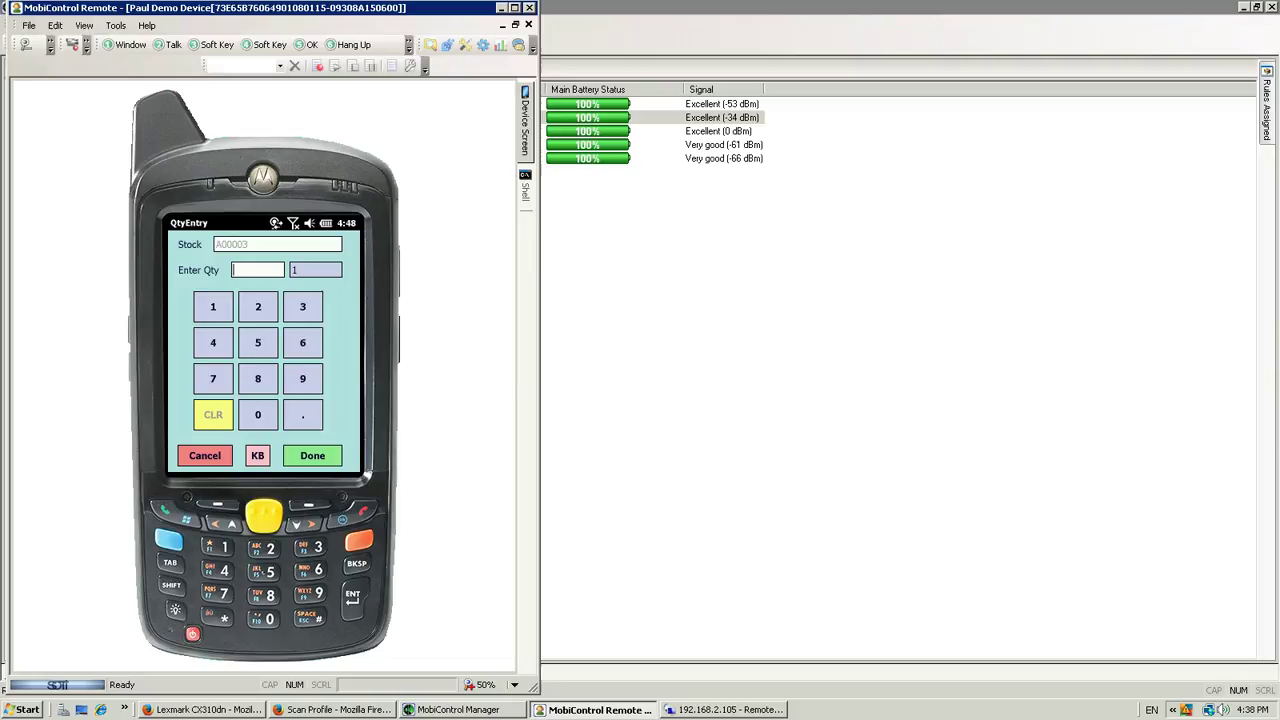
{"action": "type", "text": "1"}
{"action": "left_click", "coordinate": [312, 456]}
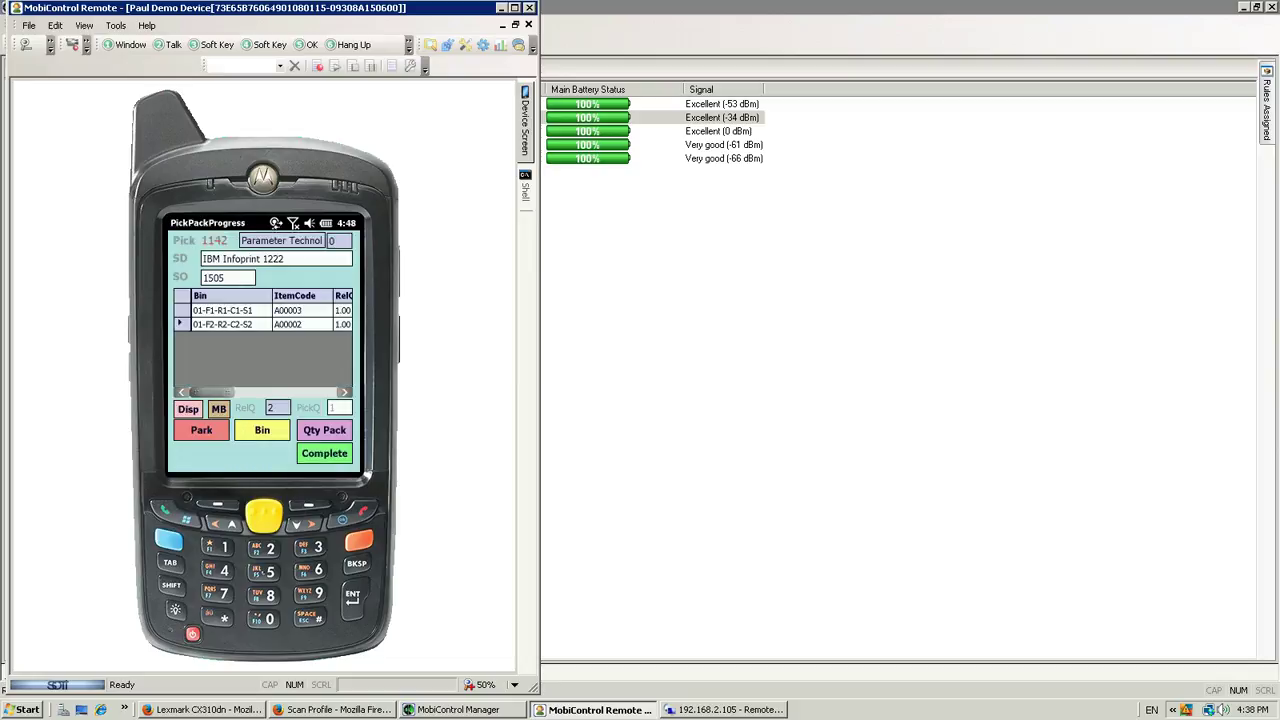
{"action": "left_click", "coordinate": [324, 430]}
{"action": "type", "text": "1"}
{"action": "left_click", "coordinate": [312, 455]}
Complete and confirm the pick, and return to the handheld's Sales menu
{"action": "left_click_drag", "start_coordinate": [213, 393], "coordinate": [240, 393]}
{"action": "scroll", "coordinate": [262, 320], "scroll_direction": "left", "scroll_amount": 3}
{"action": "left_click", "coordinate": [324, 453]}
{"action": "left_click", "coordinate": [237, 377]}
{"action": "left_click", "coordinate": [202, 450]}
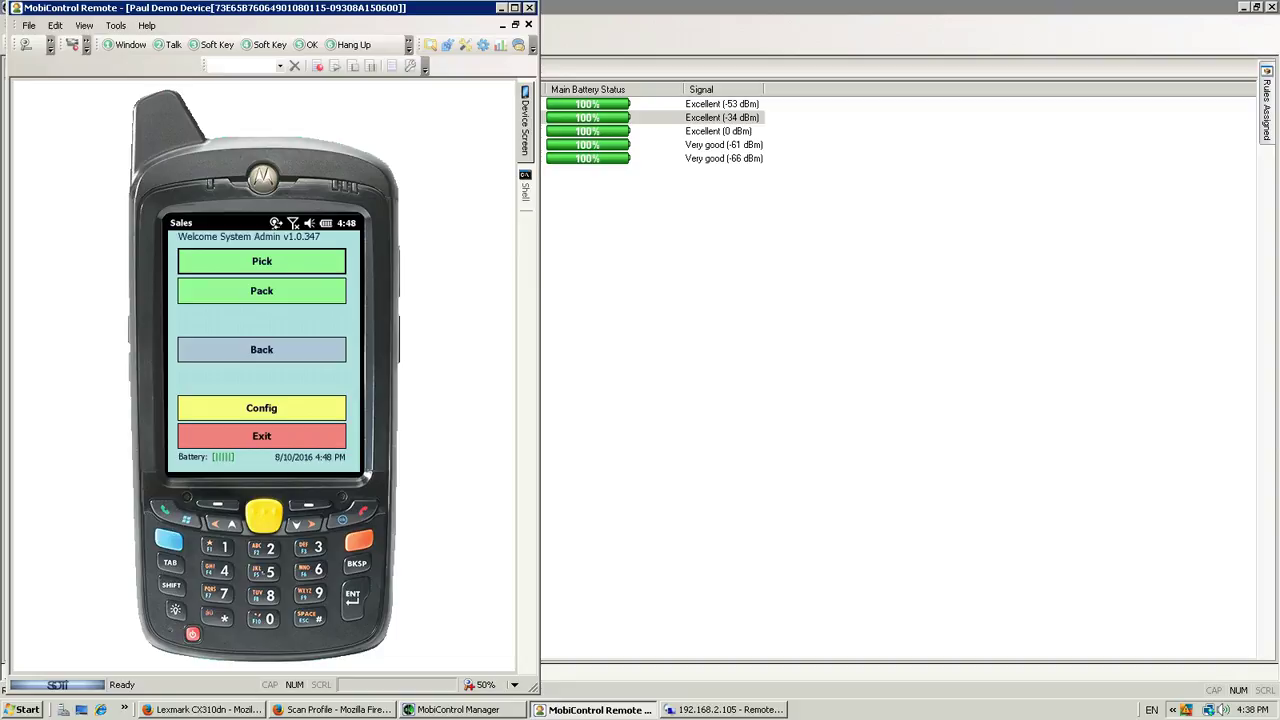
Start packing the picked order and pack 1 of item A00003 into carton 1, closing the box
{"action": "left_click", "coordinate": [262, 291]}
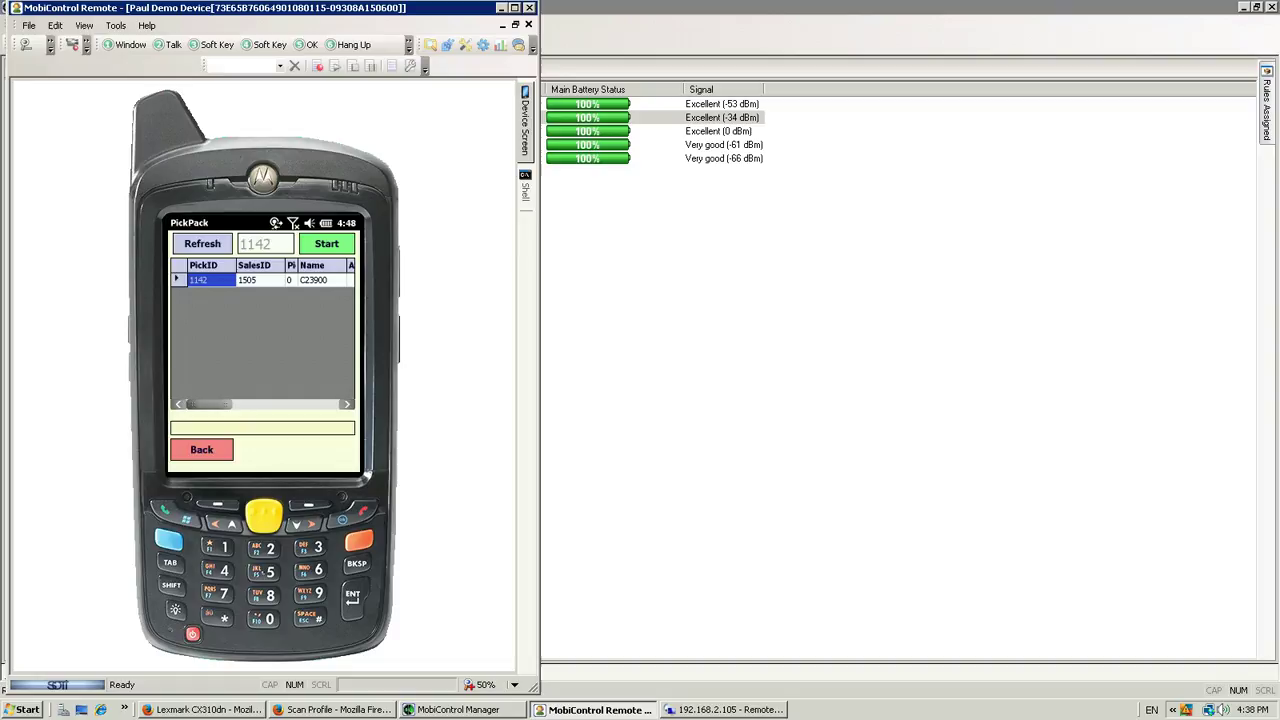
{"action": "left_click", "coordinate": [326, 243]}
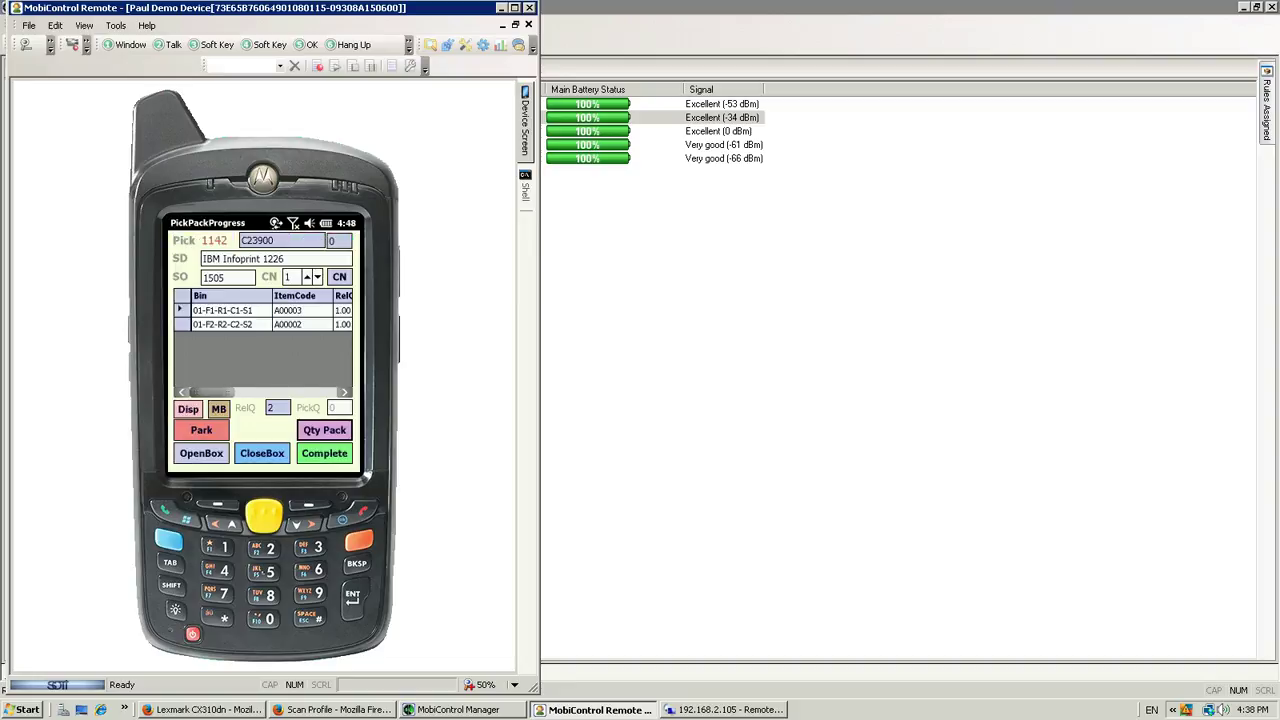
{"action": "type", "text": "1"}
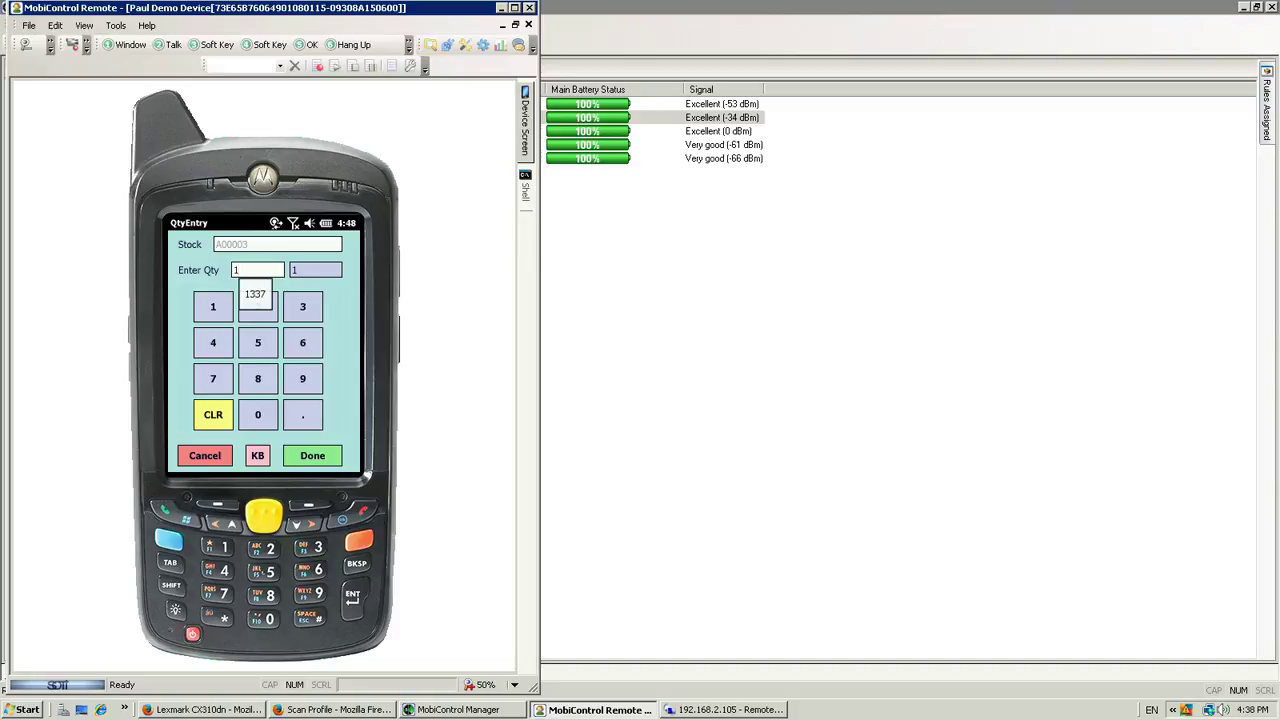
{"action": "left_click", "coordinate": [312, 456]}
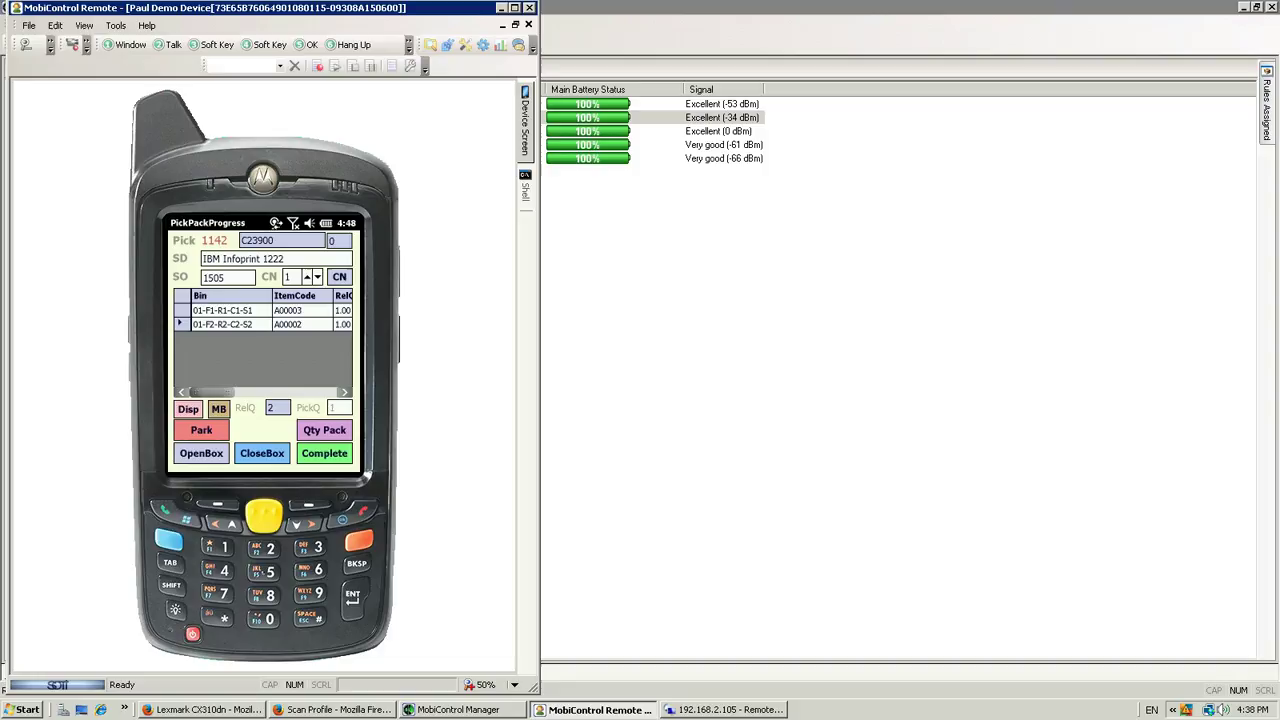
{"action": "left_click", "coordinate": [262, 454]}
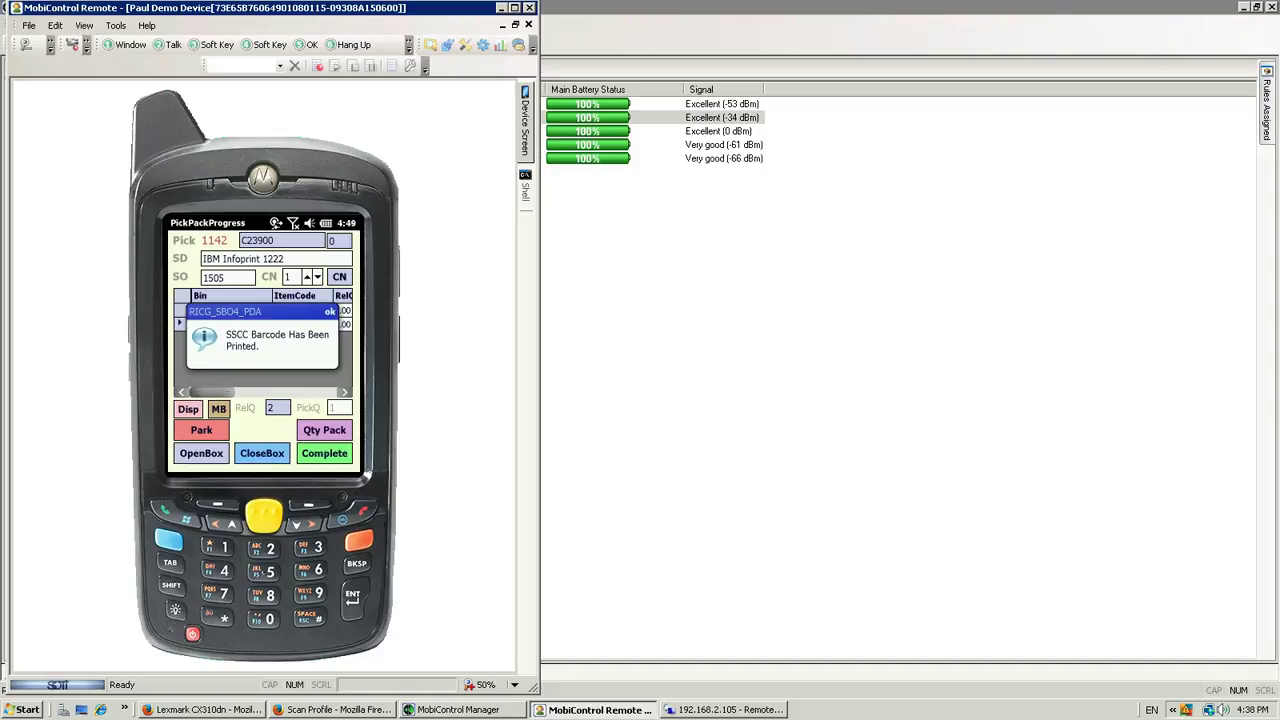
{"action": "left_click", "coordinate": [330, 312]}
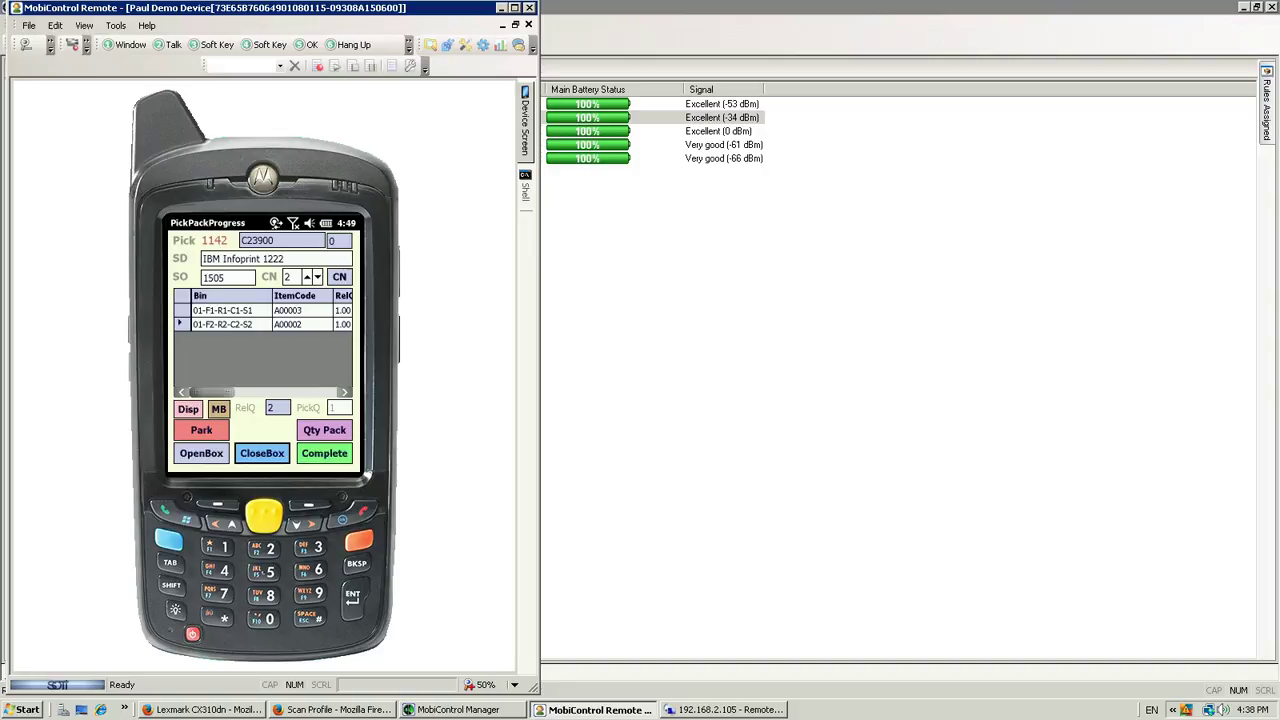
Pack 1 of item A00002 into carton 2 and close the box
{"action": "left_click", "coordinate": [324, 429]}
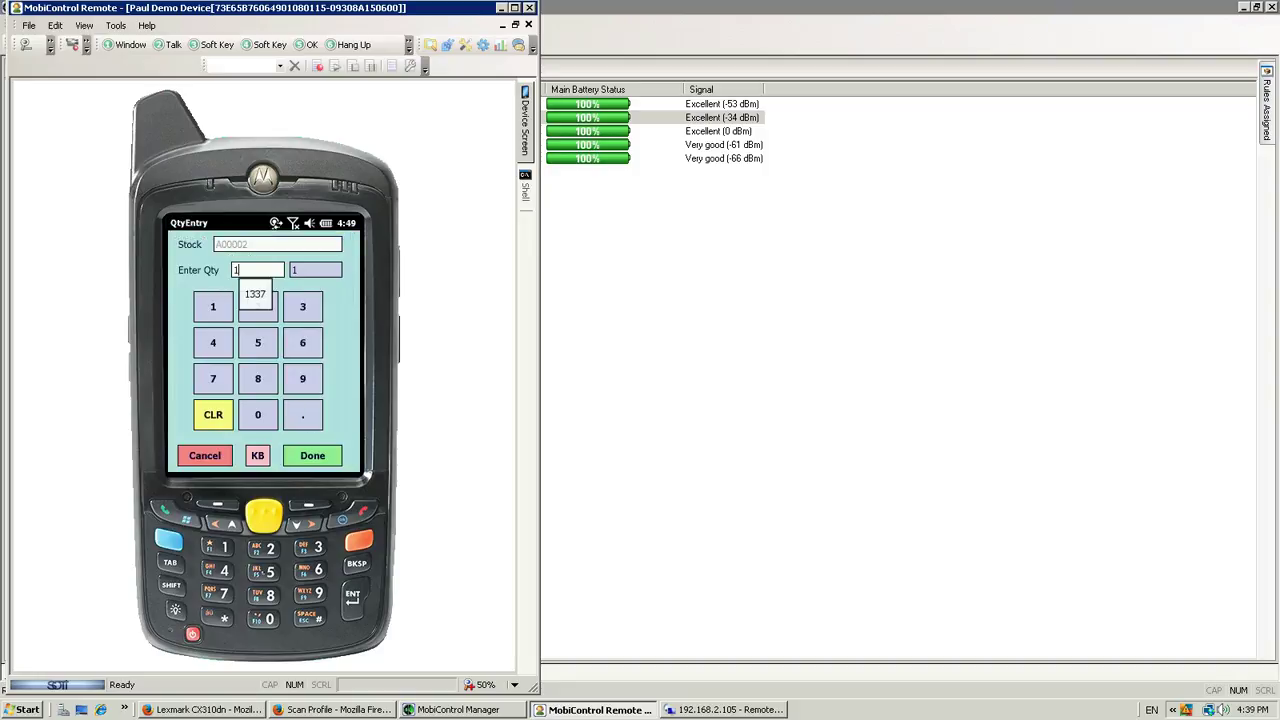
{"action": "left_click", "coordinate": [312, 456]}
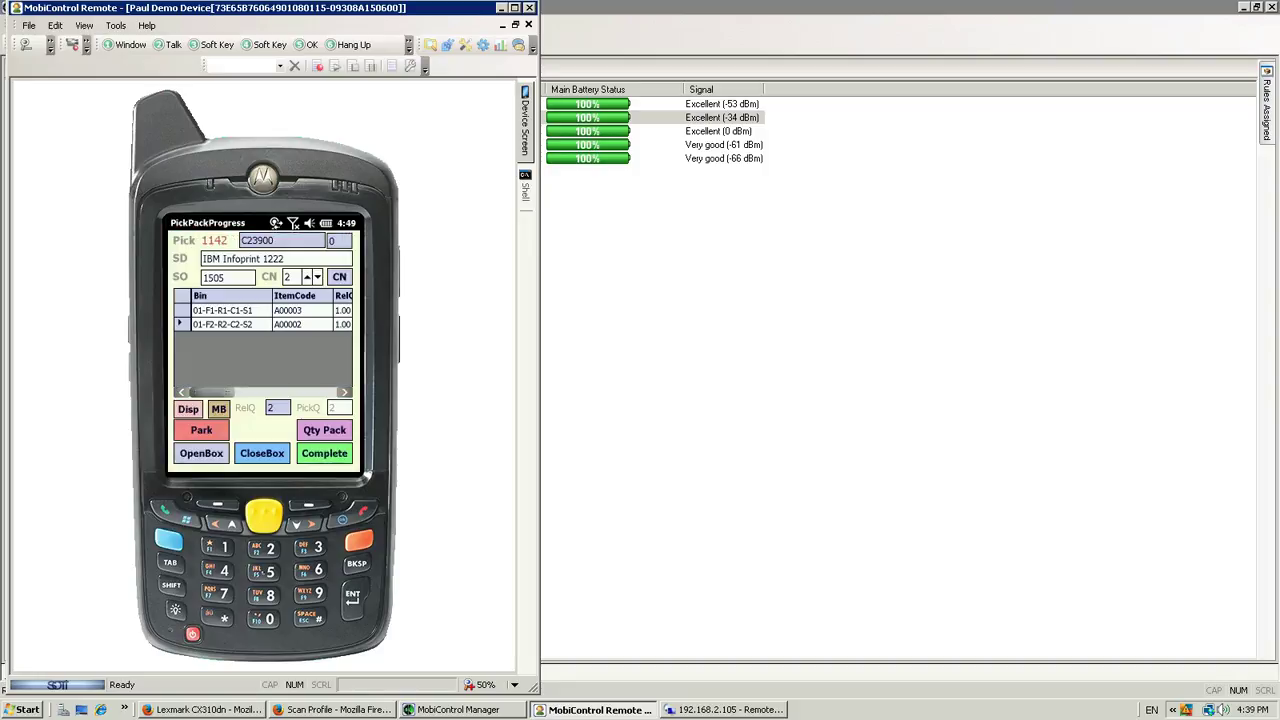
{"action": "left_click", "coordinate": [262, 454]}
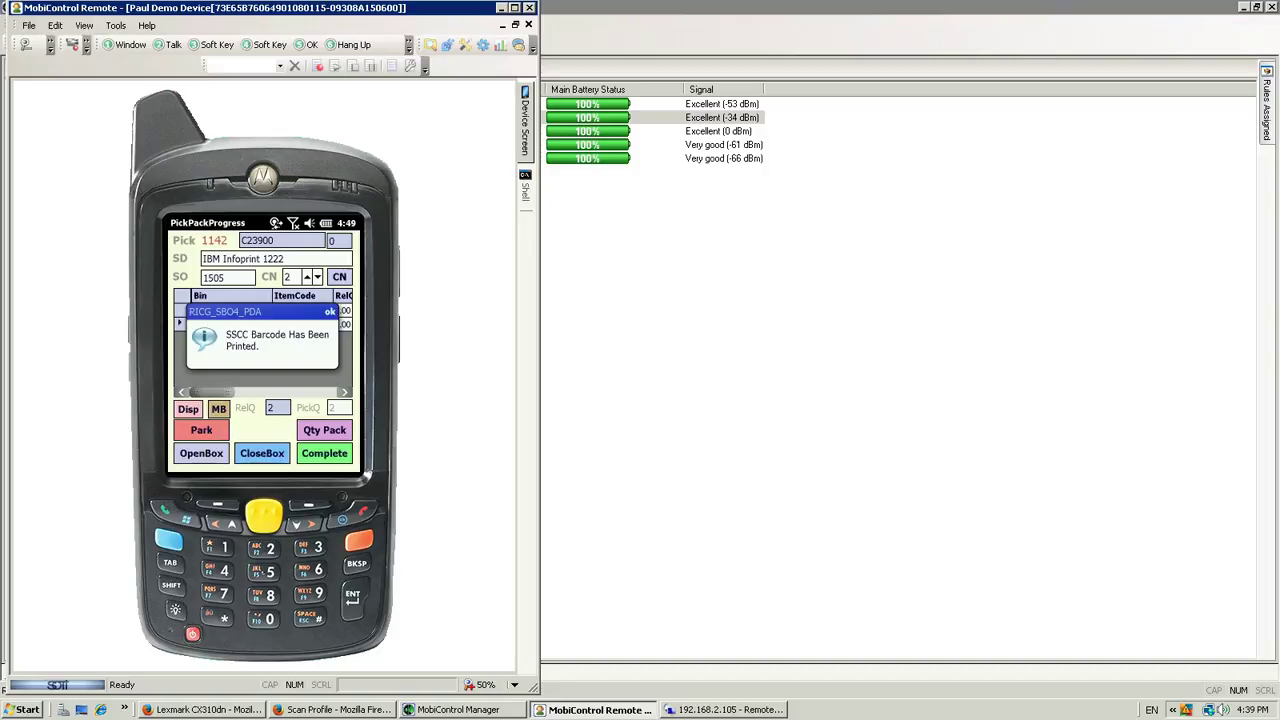
{"action": "left_click", "coordinate": [330, 312]}
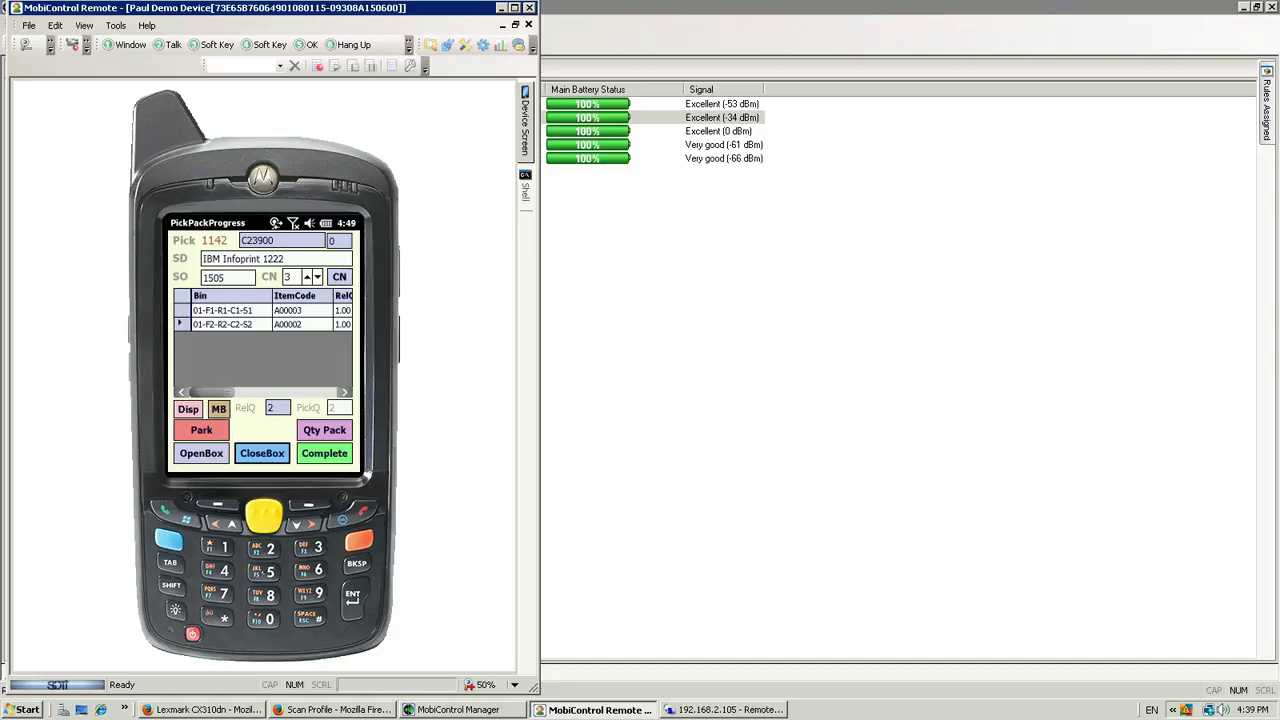
Complete the packed order, send it back to the ERP with BLUE CIRCLE COURIERS as shipping type, and return to the Sales menu
{"action": "mouse_move", "coordinate": [213, 392]}
{"action": "left_mouse_down"}
{"action": "mouse_move", "coordinate": [227, 392]}
{"action": "mouse_move", "coordinate": [213, 392]}
{"action": "left_mouse_up"}
{"action": "left_click", "coordinate": [324, 453]}
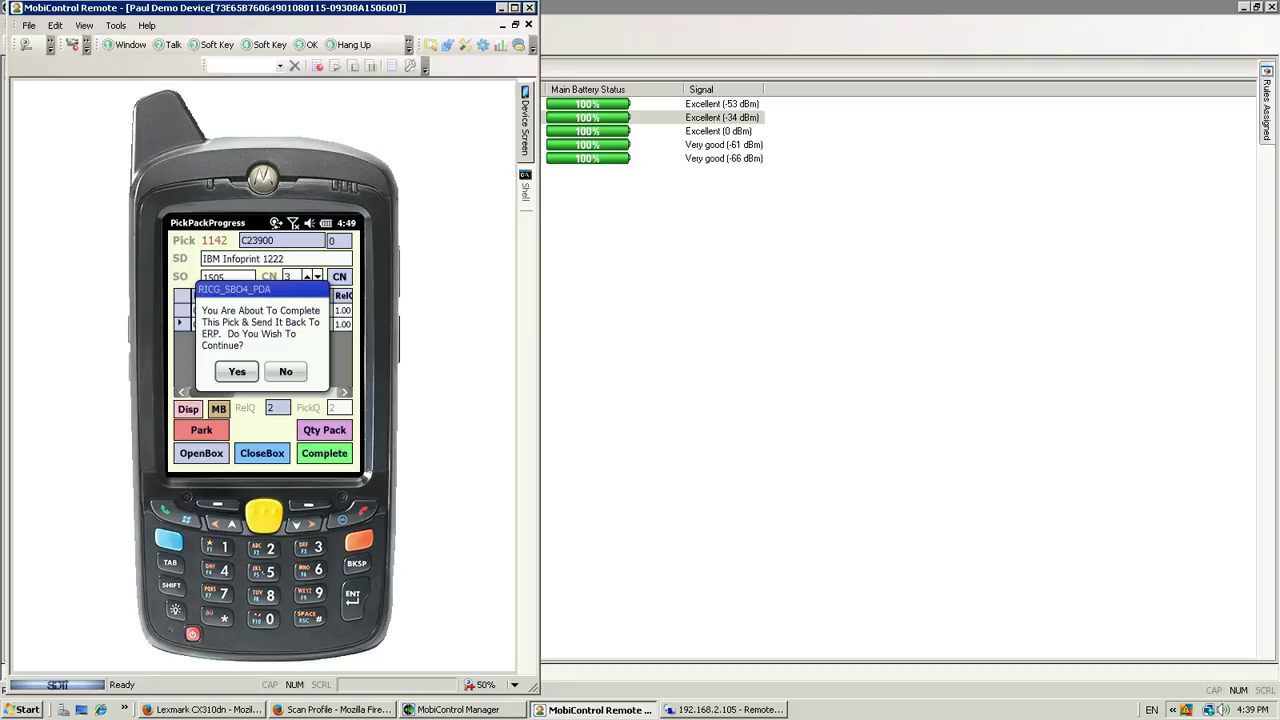
{"action": "left_click", "coordinate": [237, 371]}
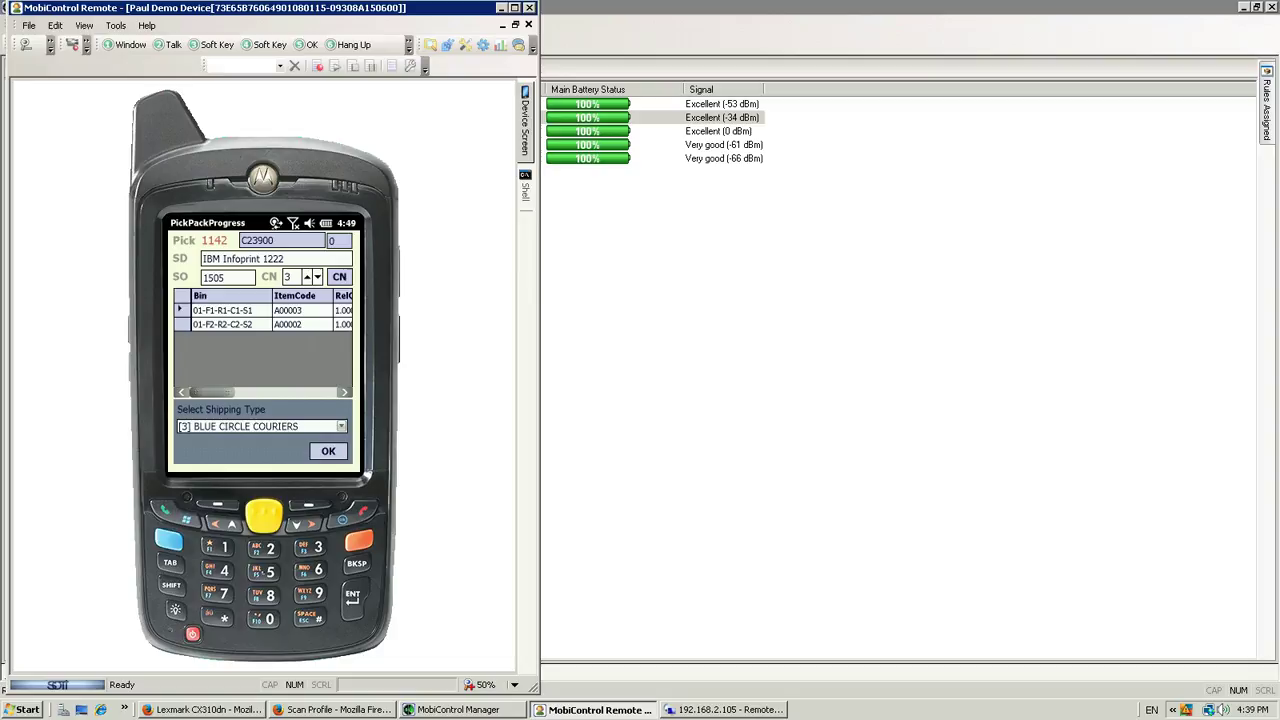
{"action": "left_click", "coordinate": [328, 451]}
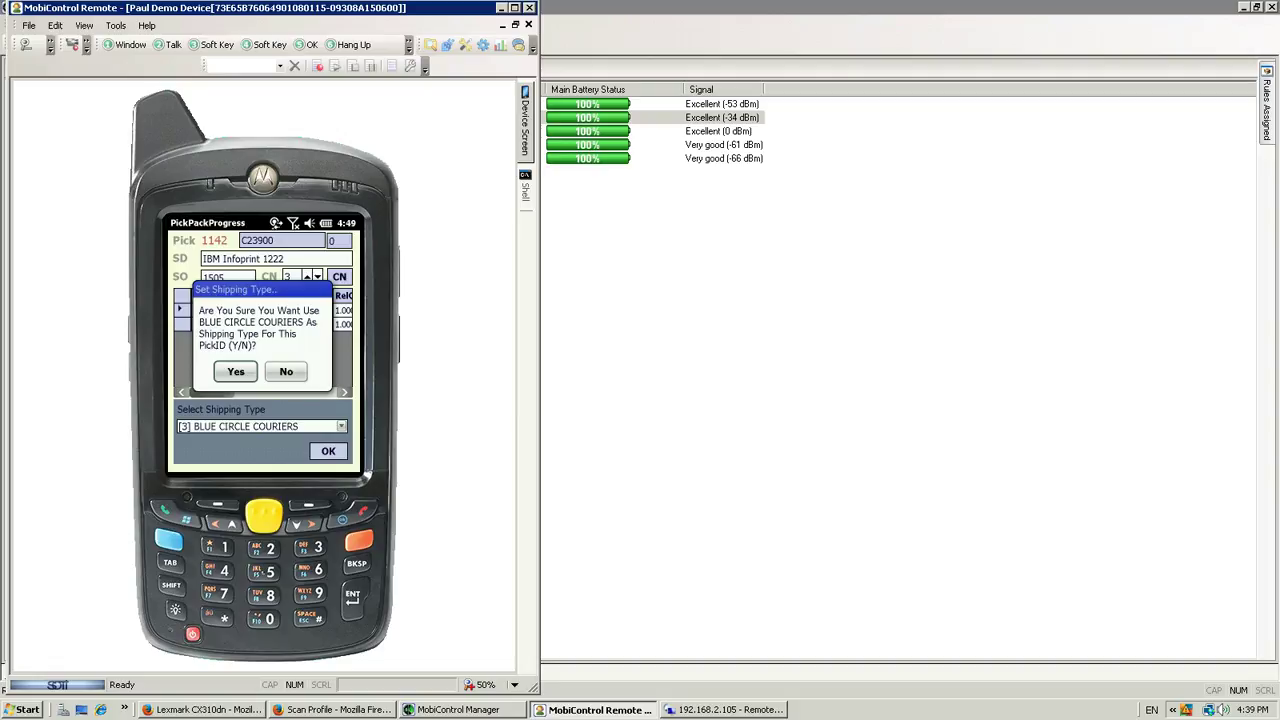
{"action": "left_click", "coordinate": [236, 372]}
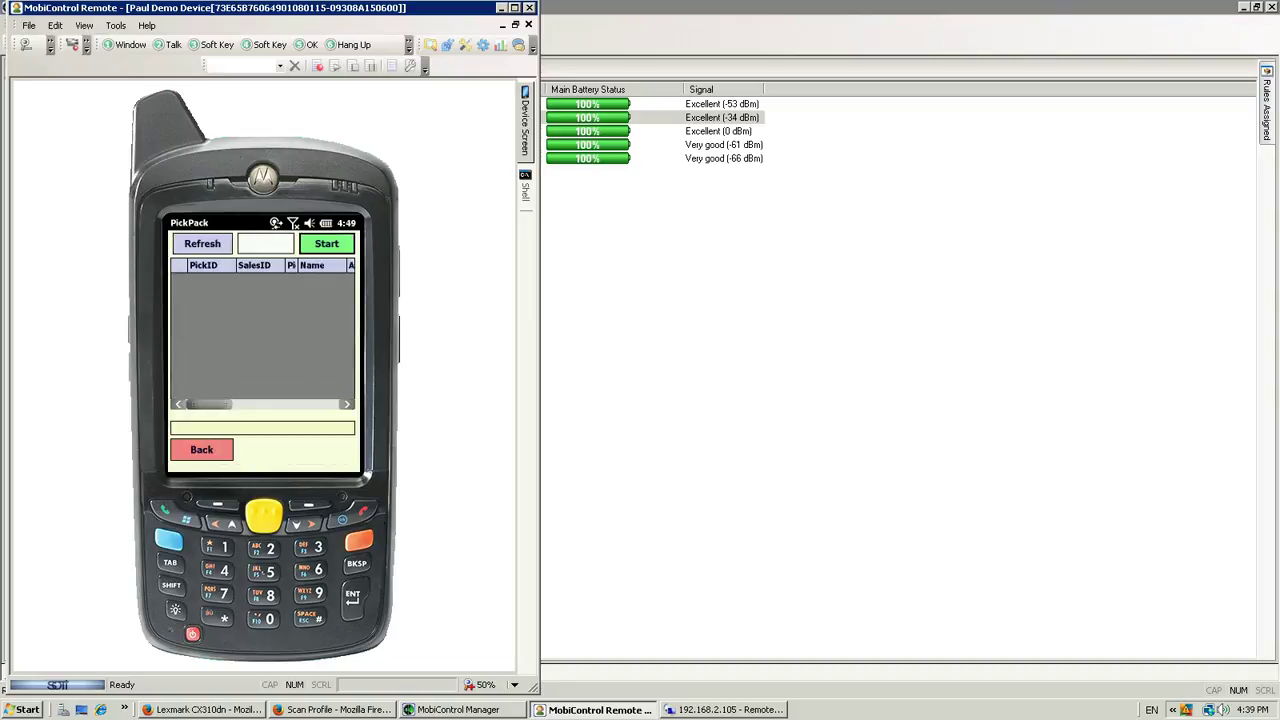
{"action": "left_click", "coordinate": [202, 450]}
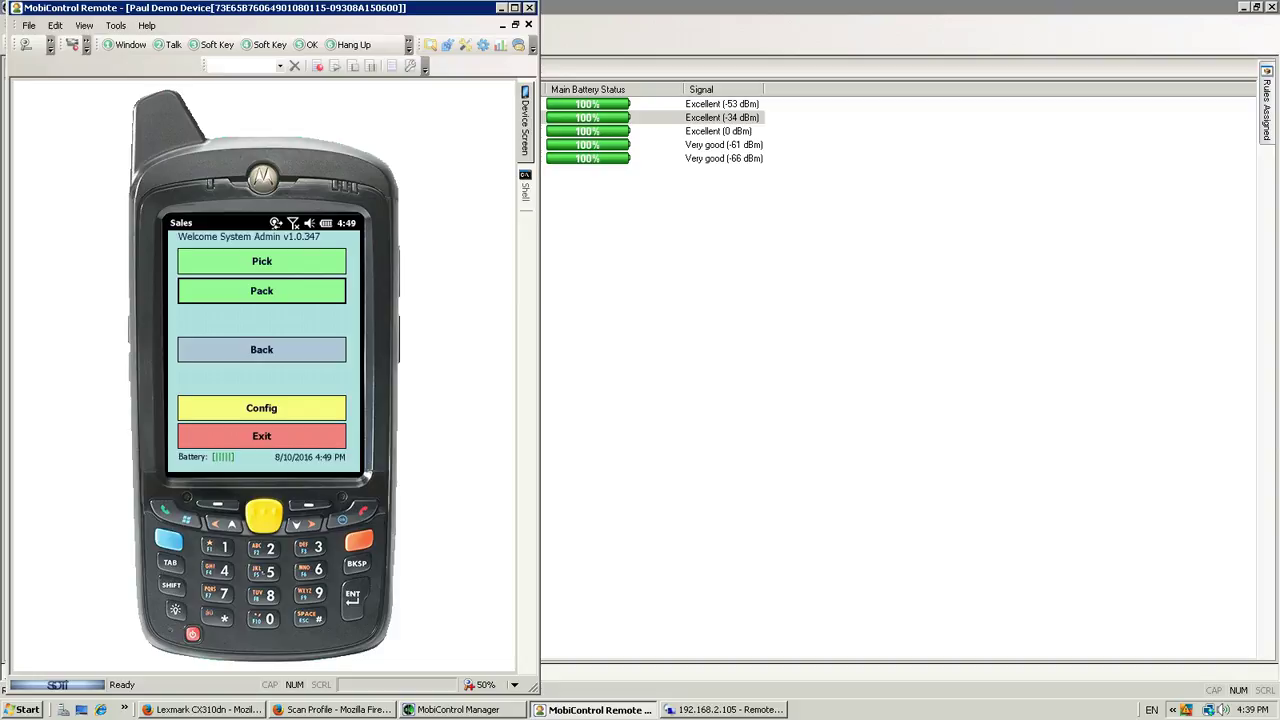
Switch to SAP Business One, reload the sales order to check its status, and open its Relationship Map
{"action": "left_click", "coordinate": [725, 710]}
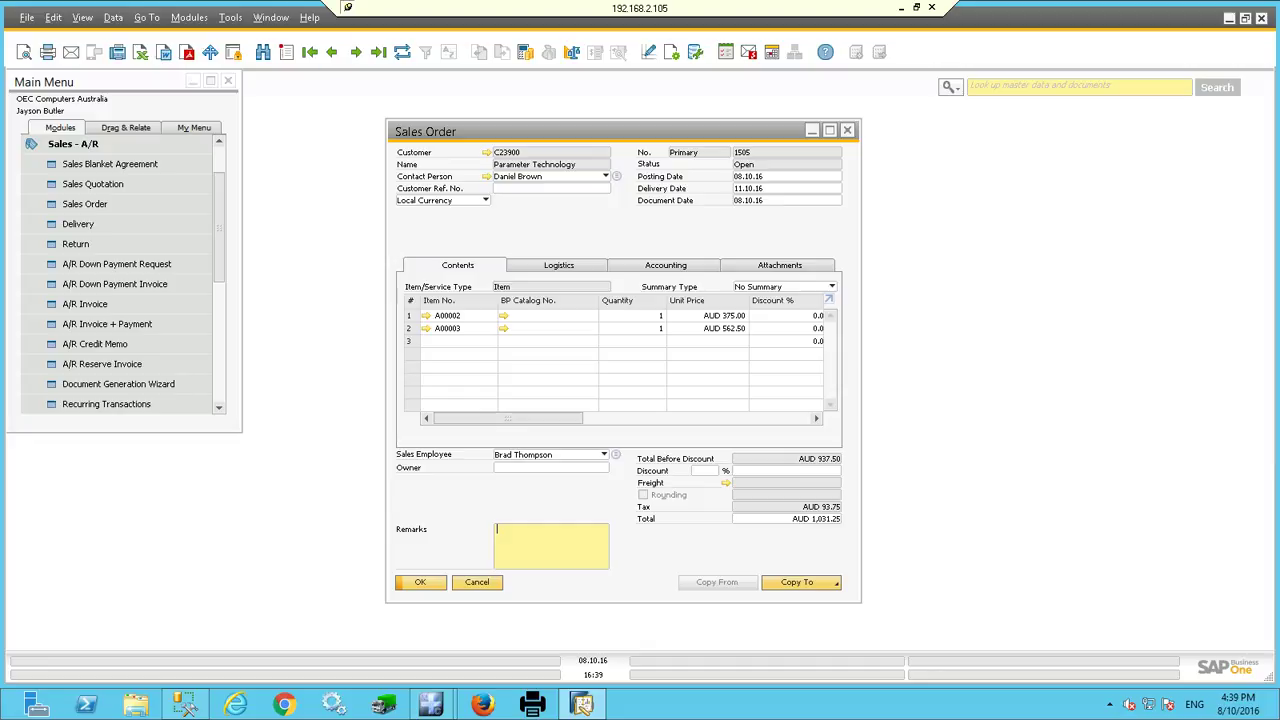
{"action": "left_click", "coordinate": [331, 52]}
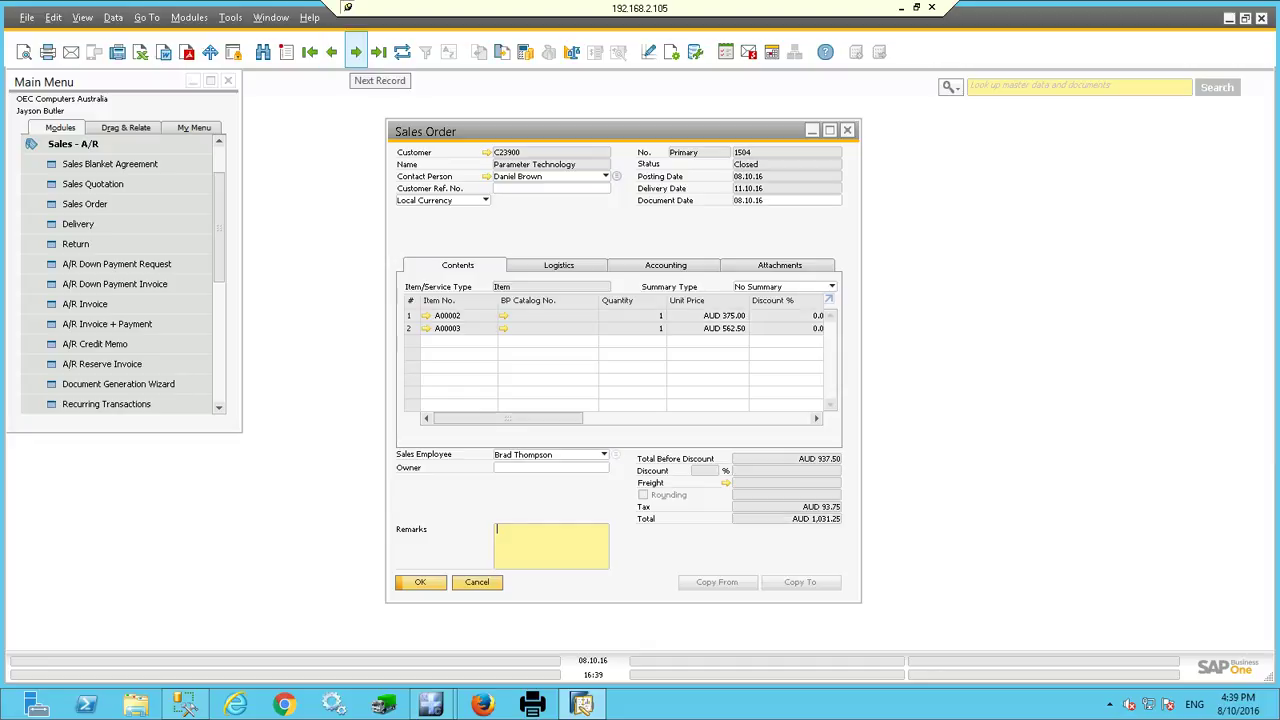
{"action": "left_click", "coordinate": [355, 52]}
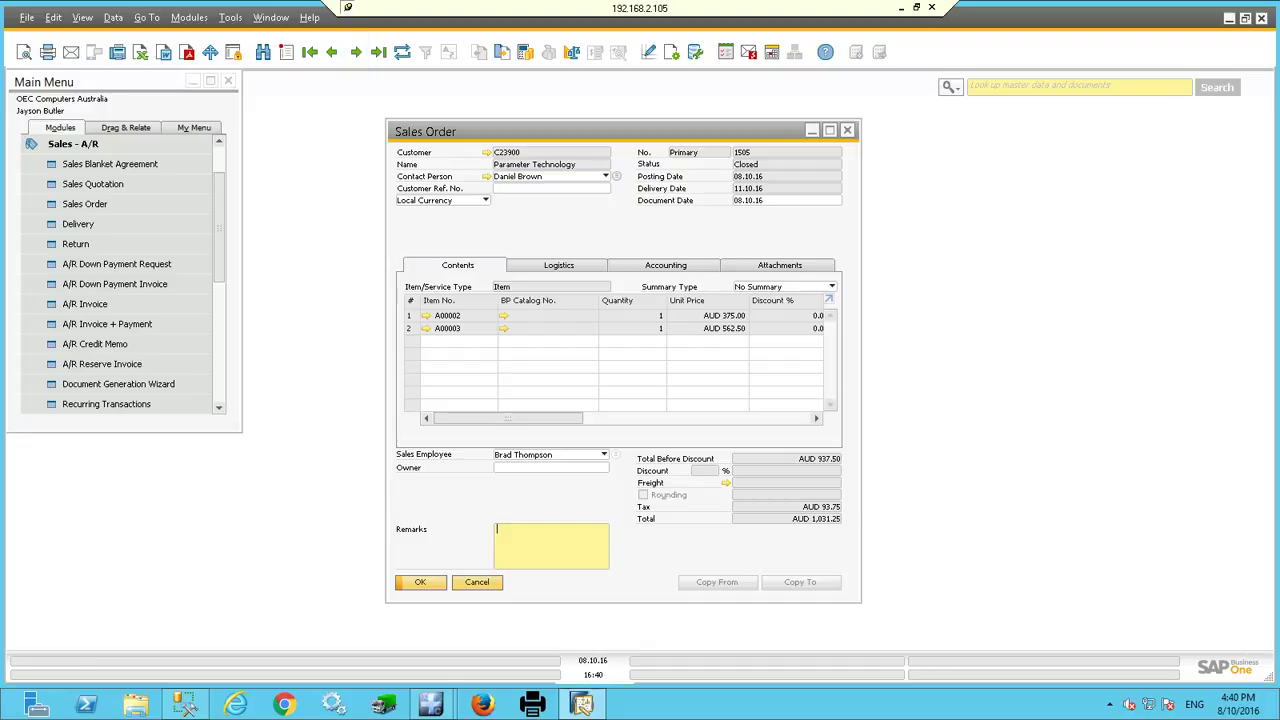
{"action": "right_click", "coordinate": [554, 204]}
{"action": "left_click", "coordinate": [625, 407]}
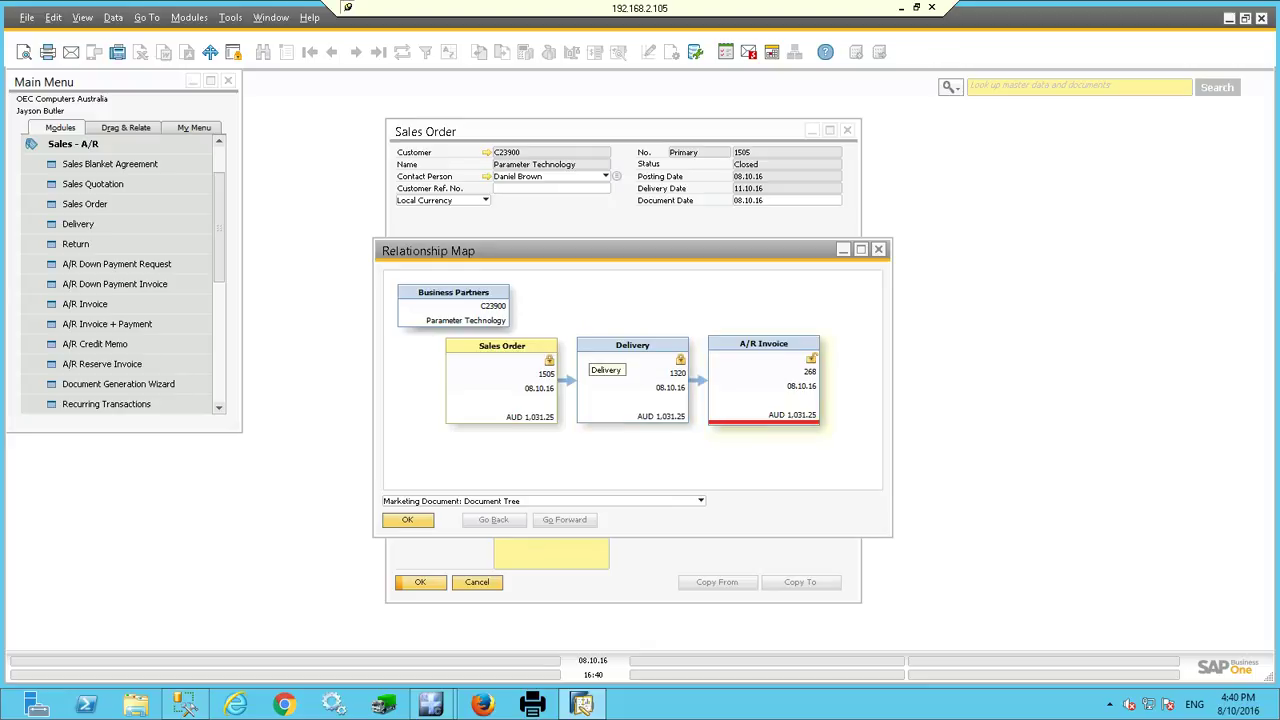
Open the linked delivery's packing slip, inspect the contents of packages 2 and 1, and close the slip
{"action": "double_click", "coordinate": [605, 362]}
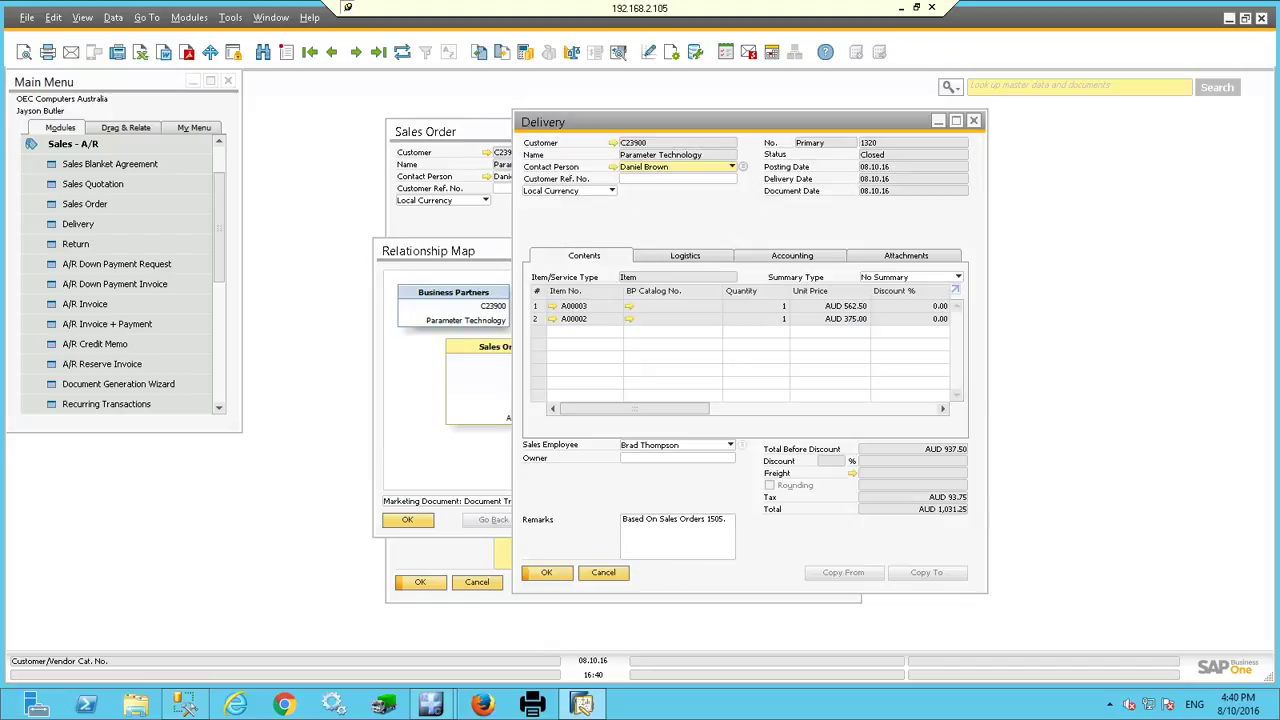
{"action": "right_click", "coordinate": [686, 197]}
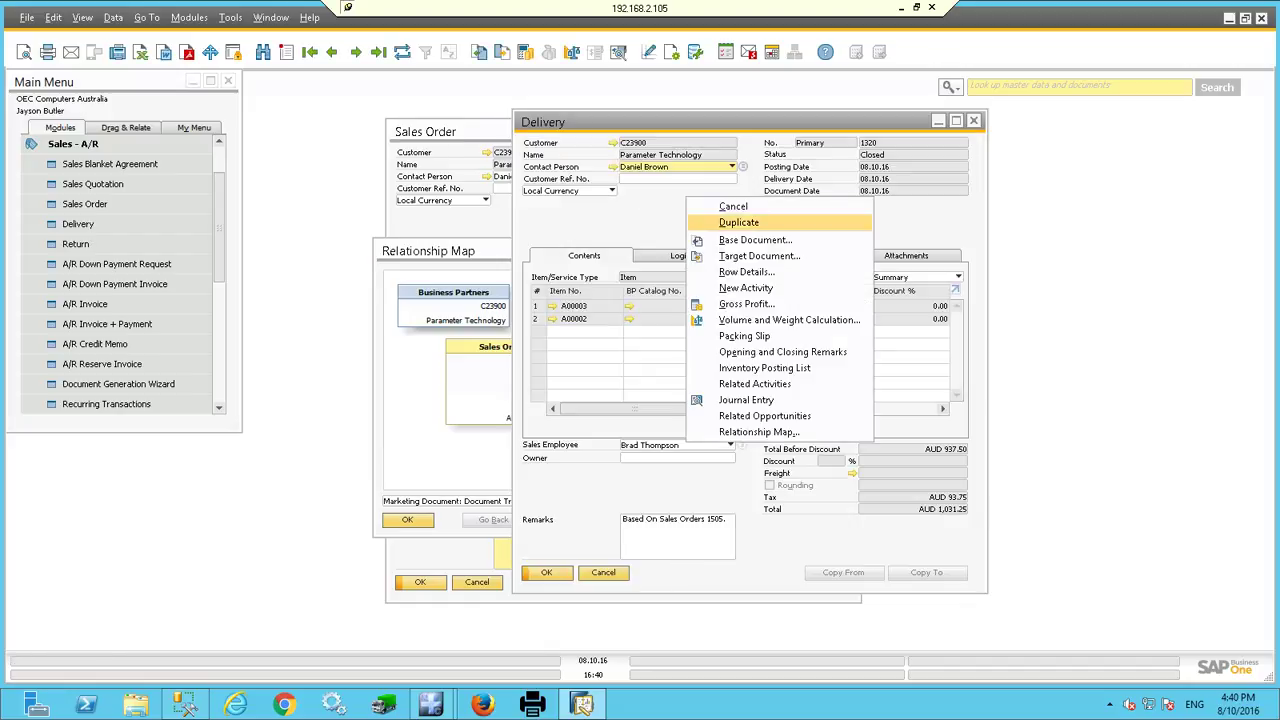
{"action": "left_click", "coordinate": [744, 336]}
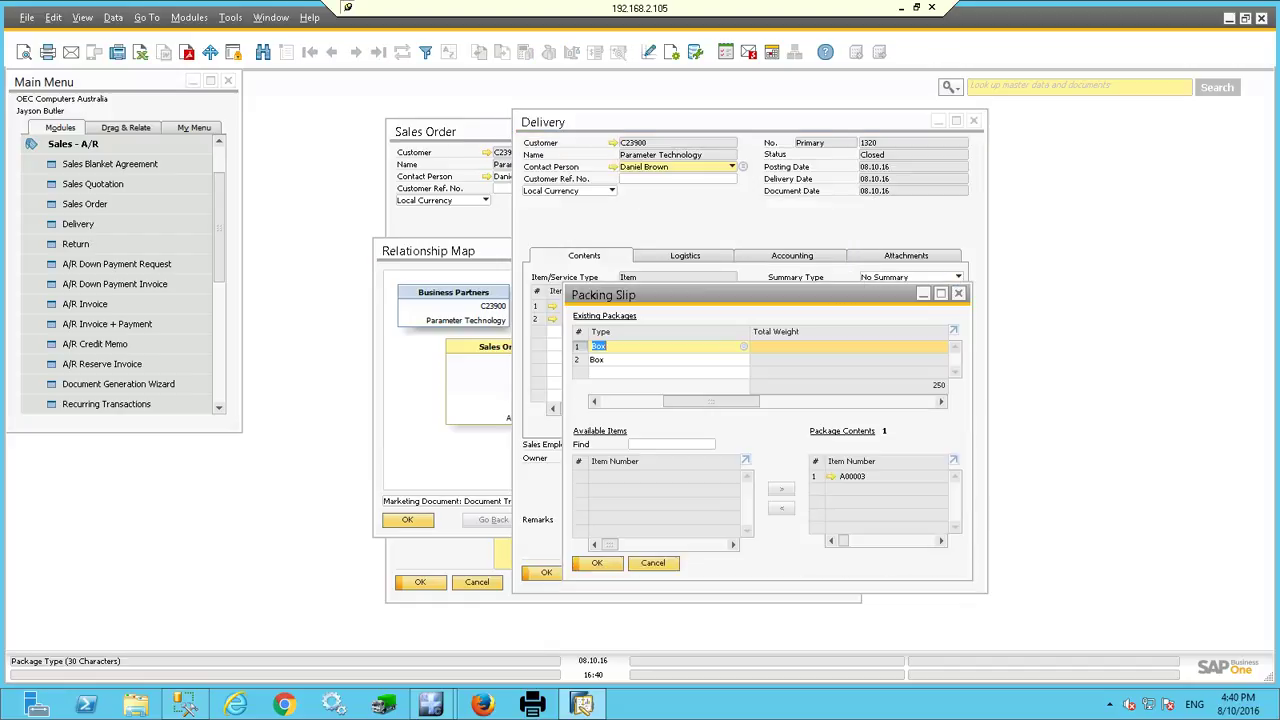
{"action": "left_click", "coordinate": [940, 293]}
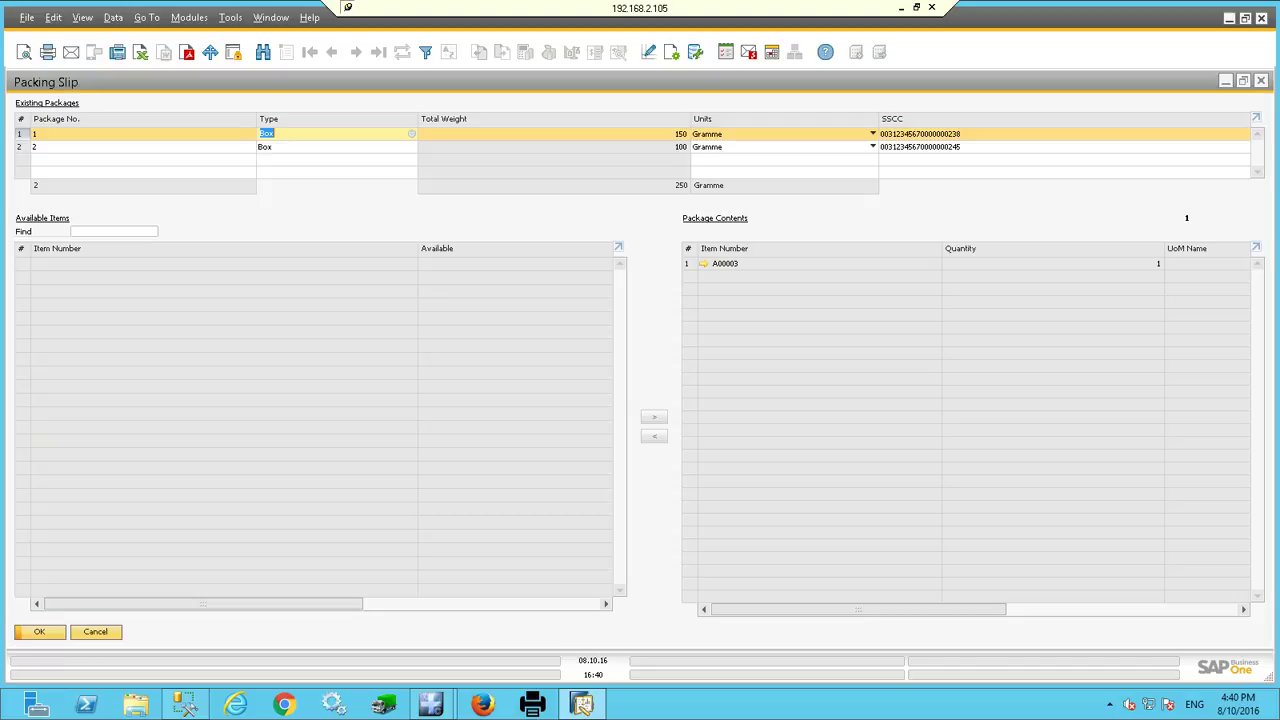
{"action": "left_click", "coordinate": [100, 147]}
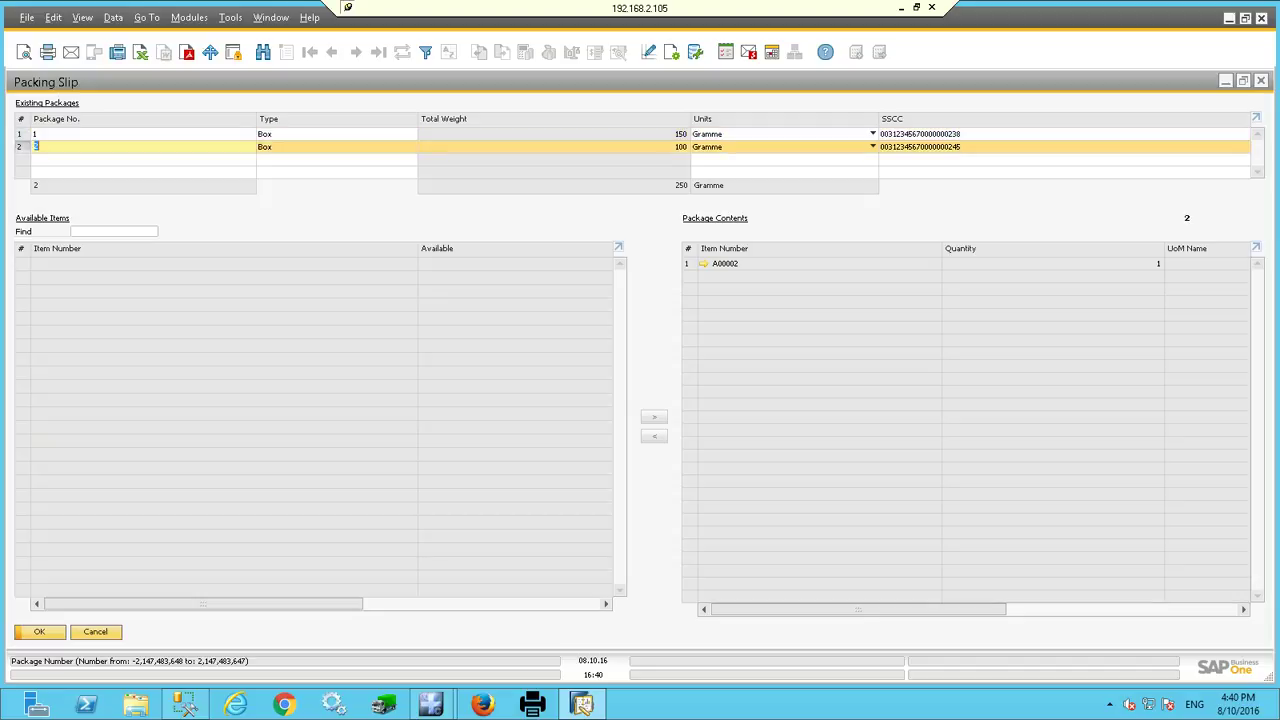
{"action": "left_click", "coordinate": [100, 134]}
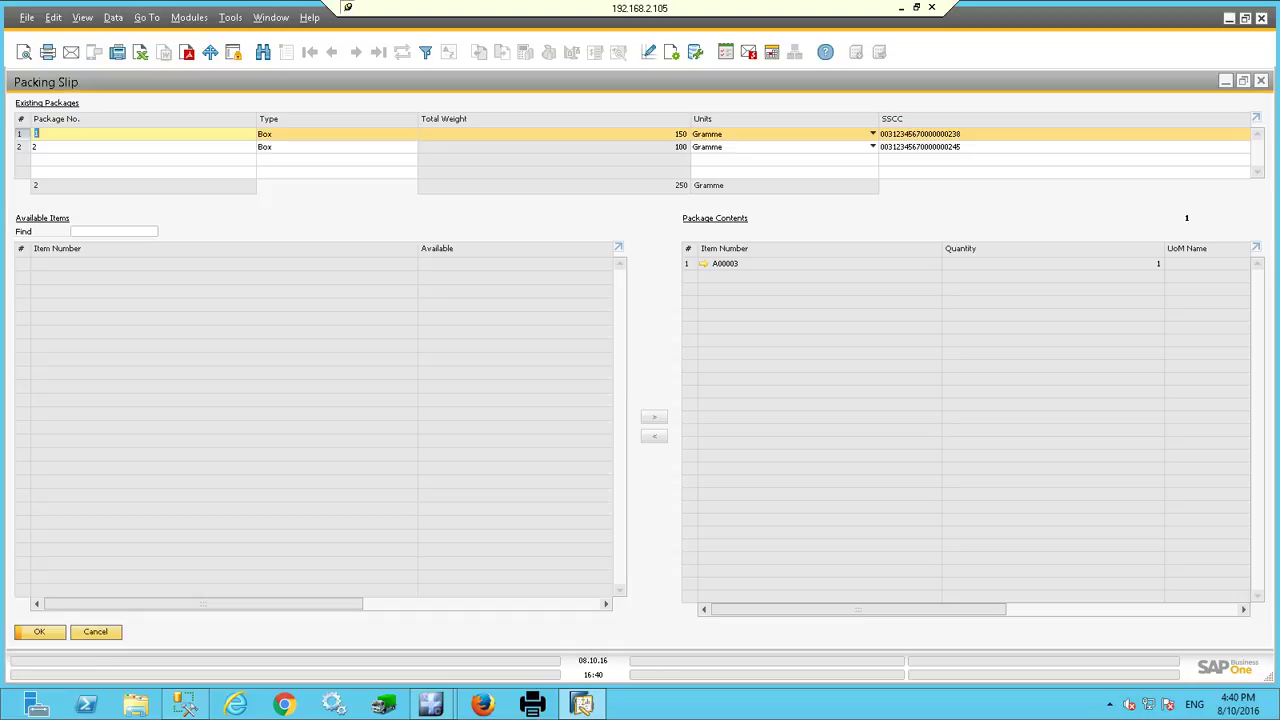
{"action": "left_click", "coordinate": [1261, 81]}
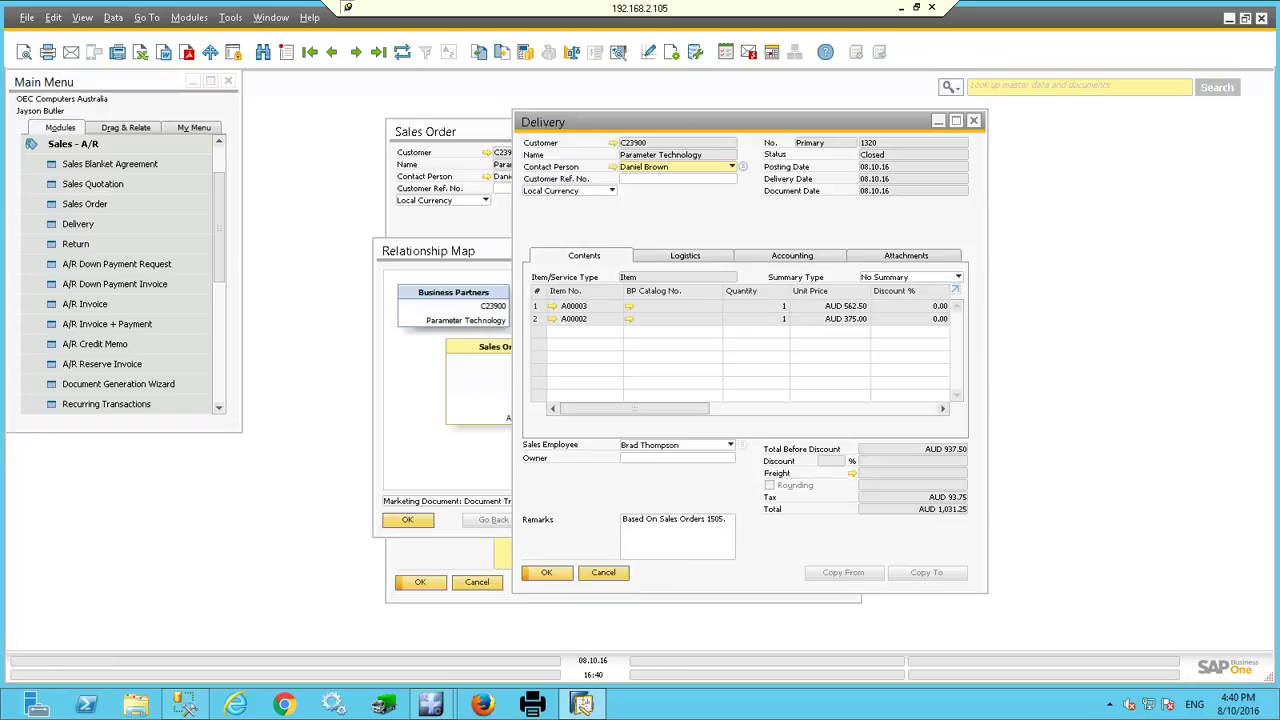
Close the delivery, view the linked A/R invoice from the Relationship Map, and close the invoice
{"action": "left_click", "coordinate": [973, 120]}
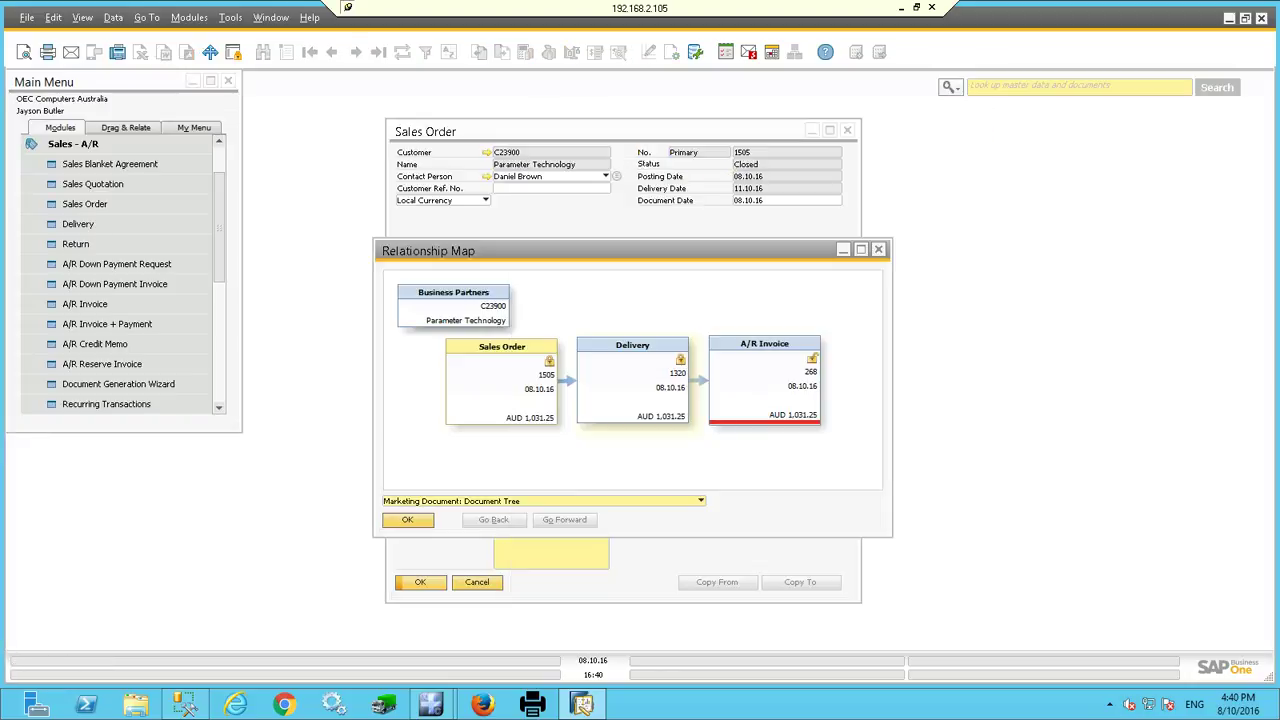
{"action": "double_click", "coordinate": [764, 382]}
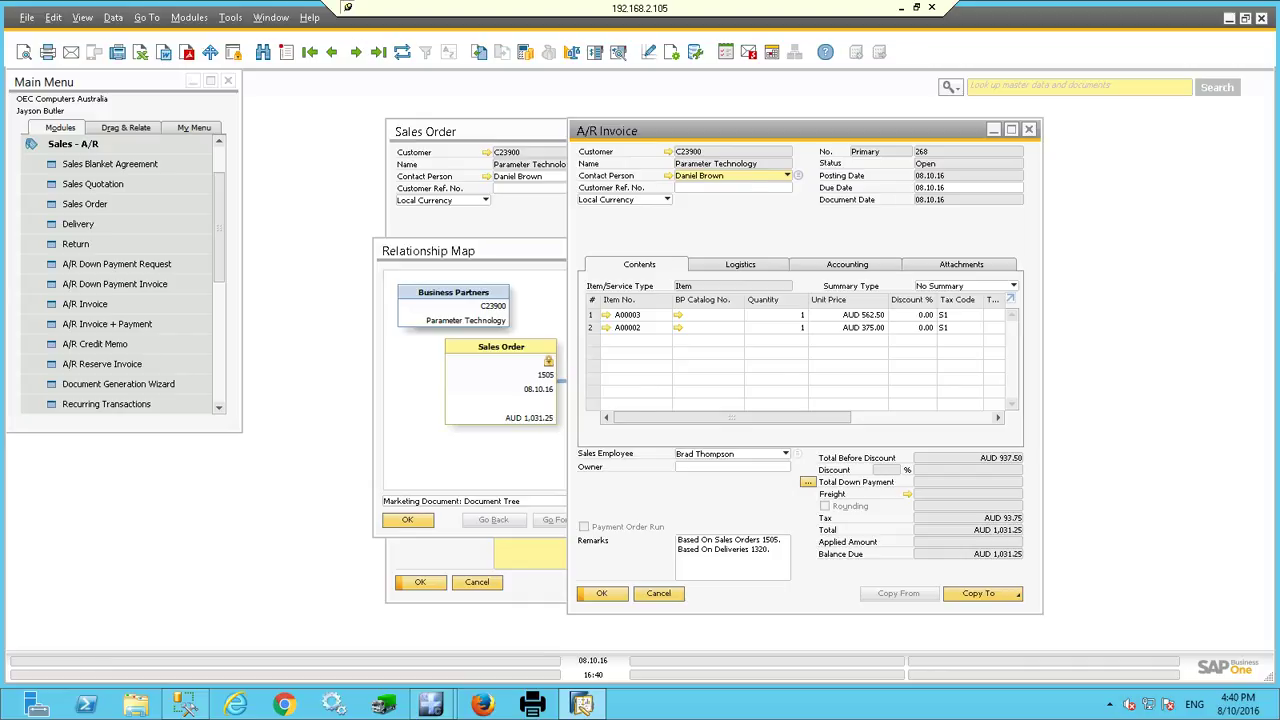
{"action": "key", "text": "Escape"}
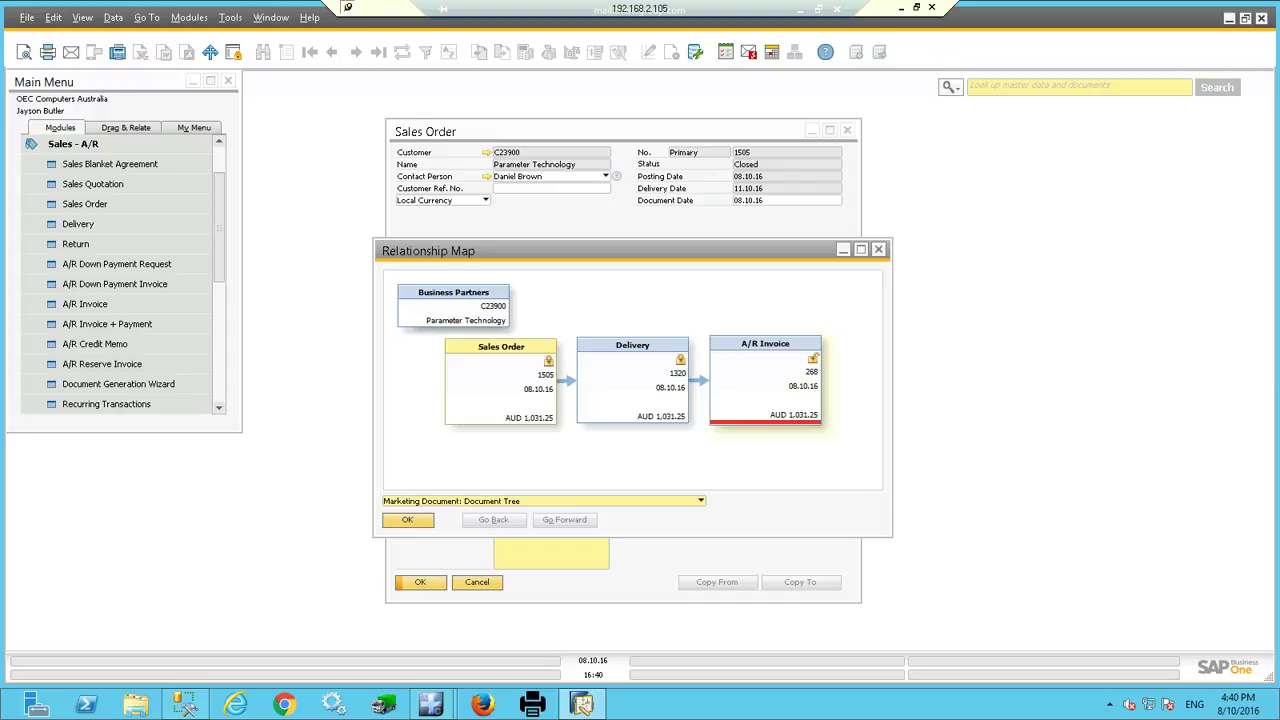
Leave the remote SAP session and bring up the ACU Picker Stats dashboard in Power BI in Chrome
{"action": "left_click", "coordinate": [901, 8]}
{"action": "left_click", "coordinate": [266, 706]}
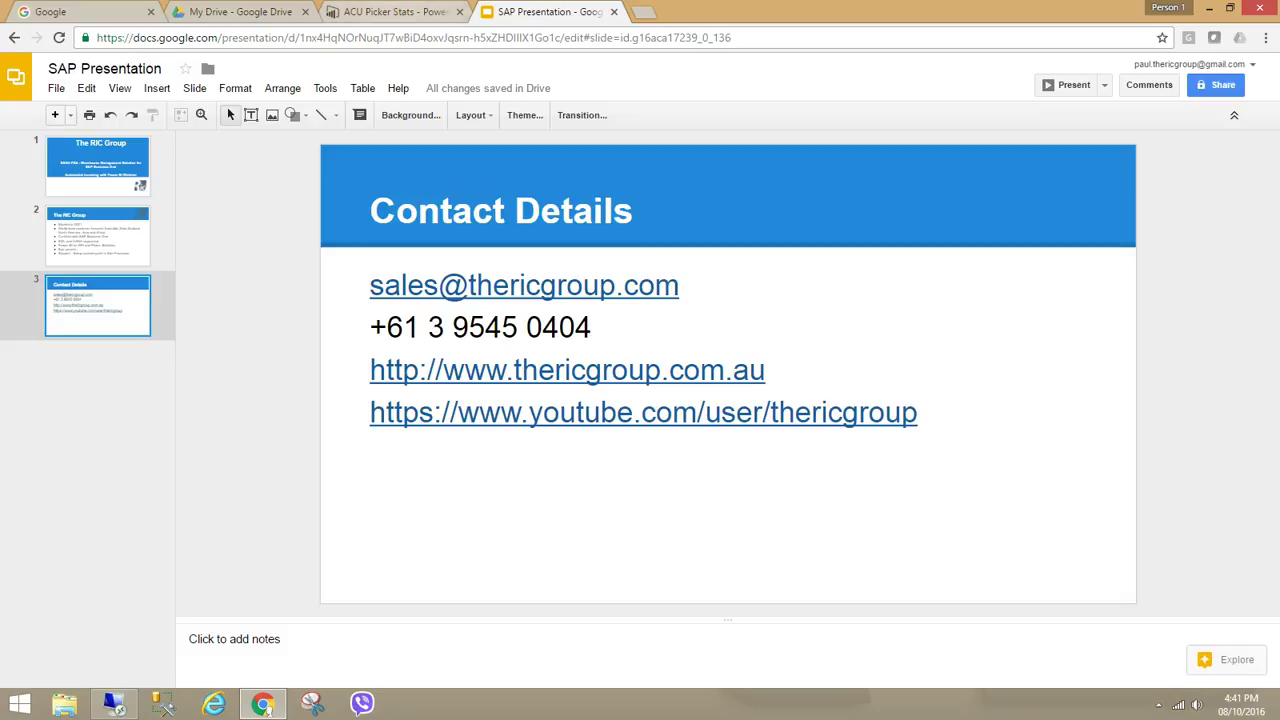
{"action": "left_click", "coordinate": [390, 12]}
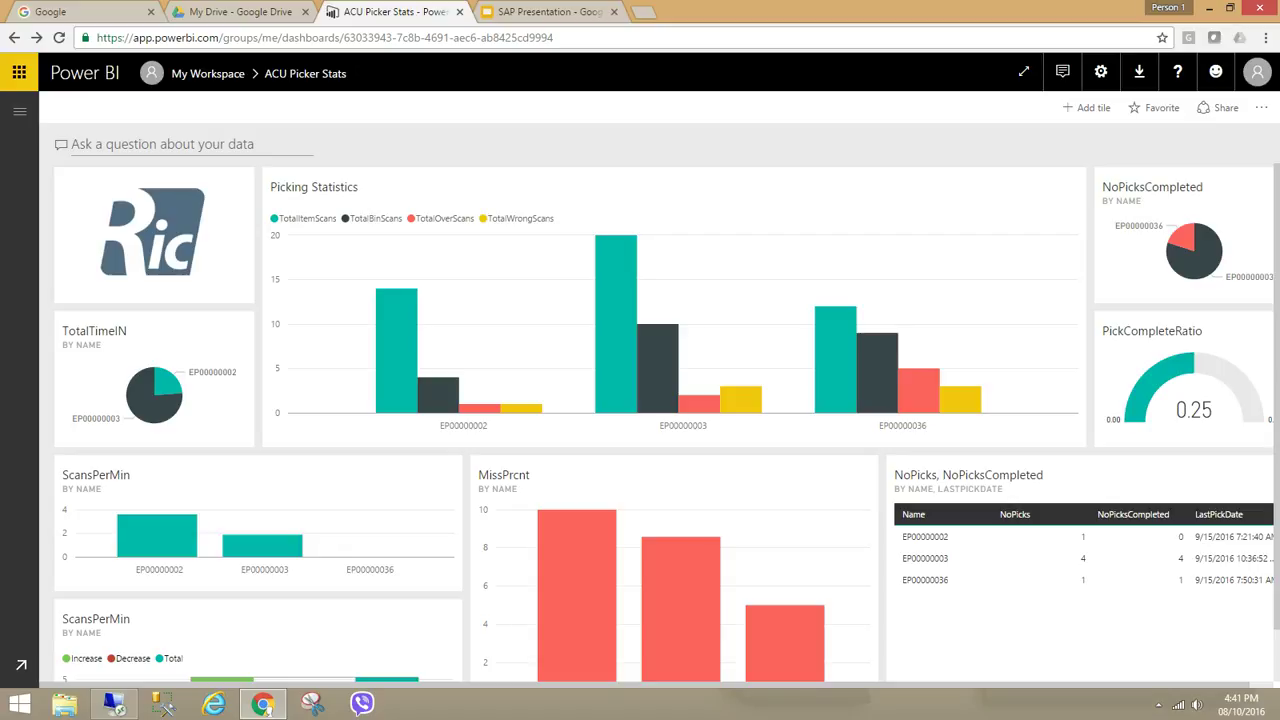
Query the dashboard data for picker stats in Q&A, review the table, and return to the dashboard
{"action": "left_click", "coordinate": [162, 145]}
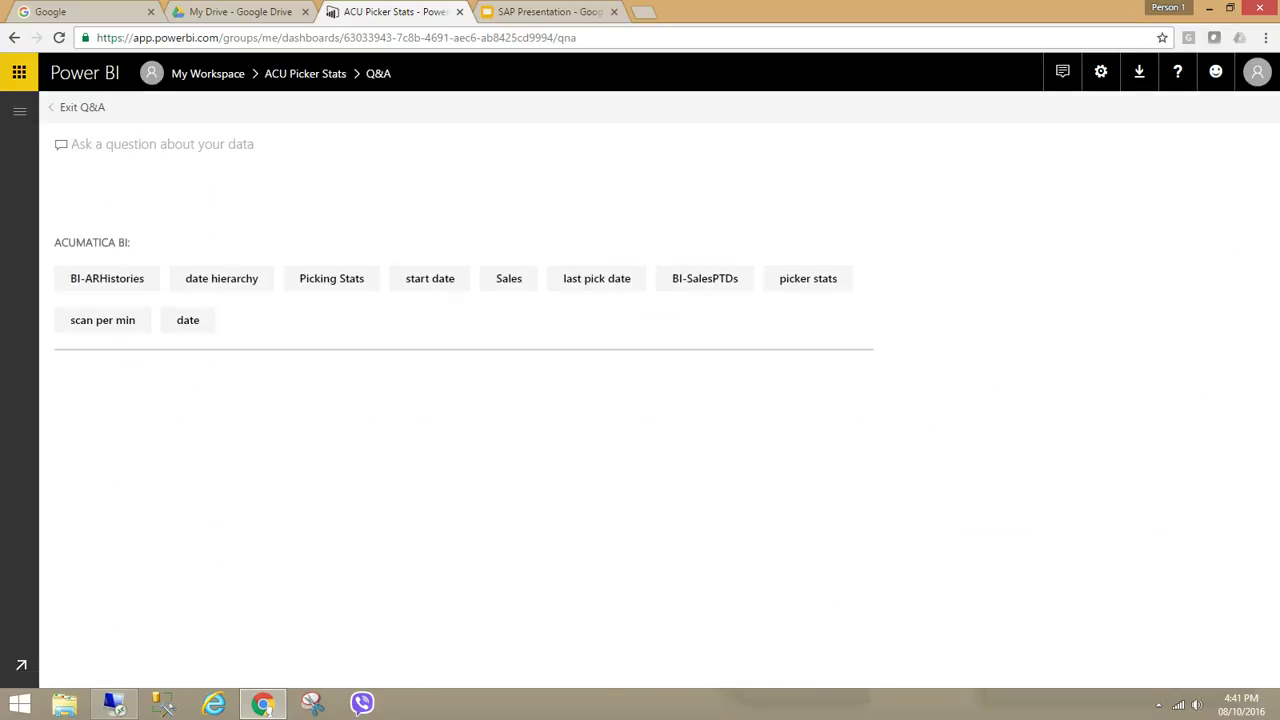
{"action": "left_click", "coordinate": [808, 278]}
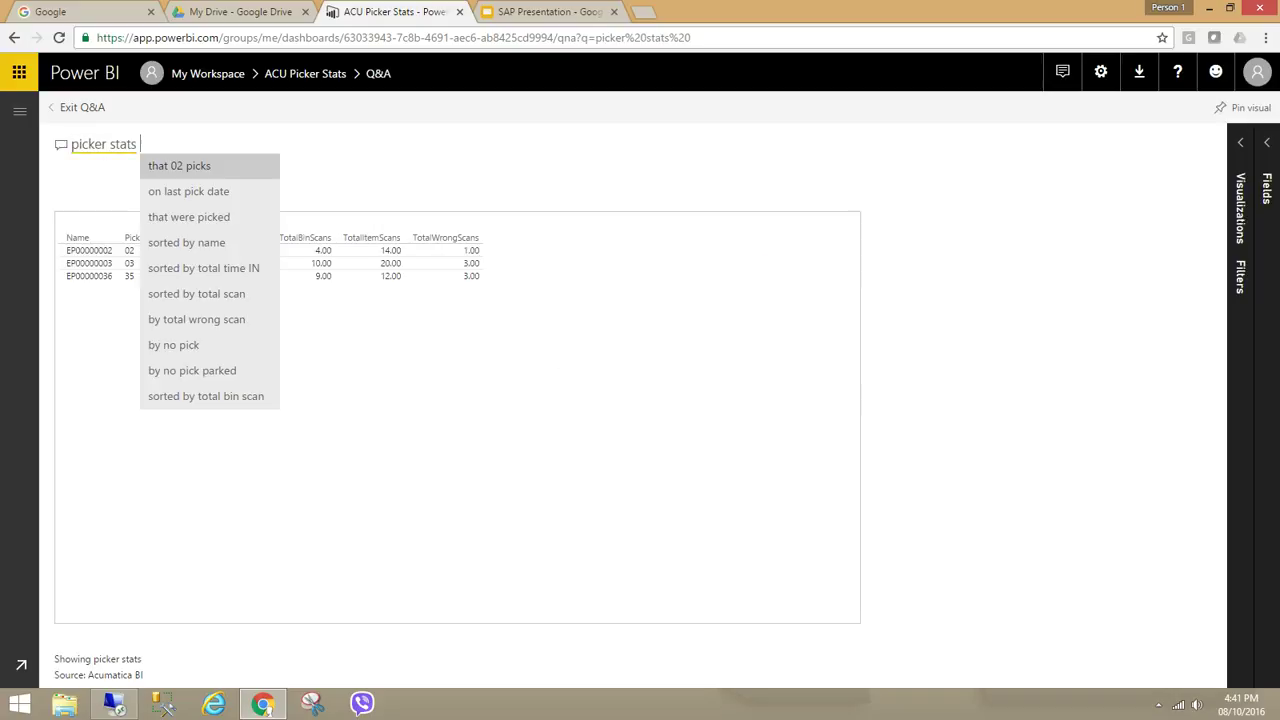
{"action": "left_click", "coordinate": [900, 278]}
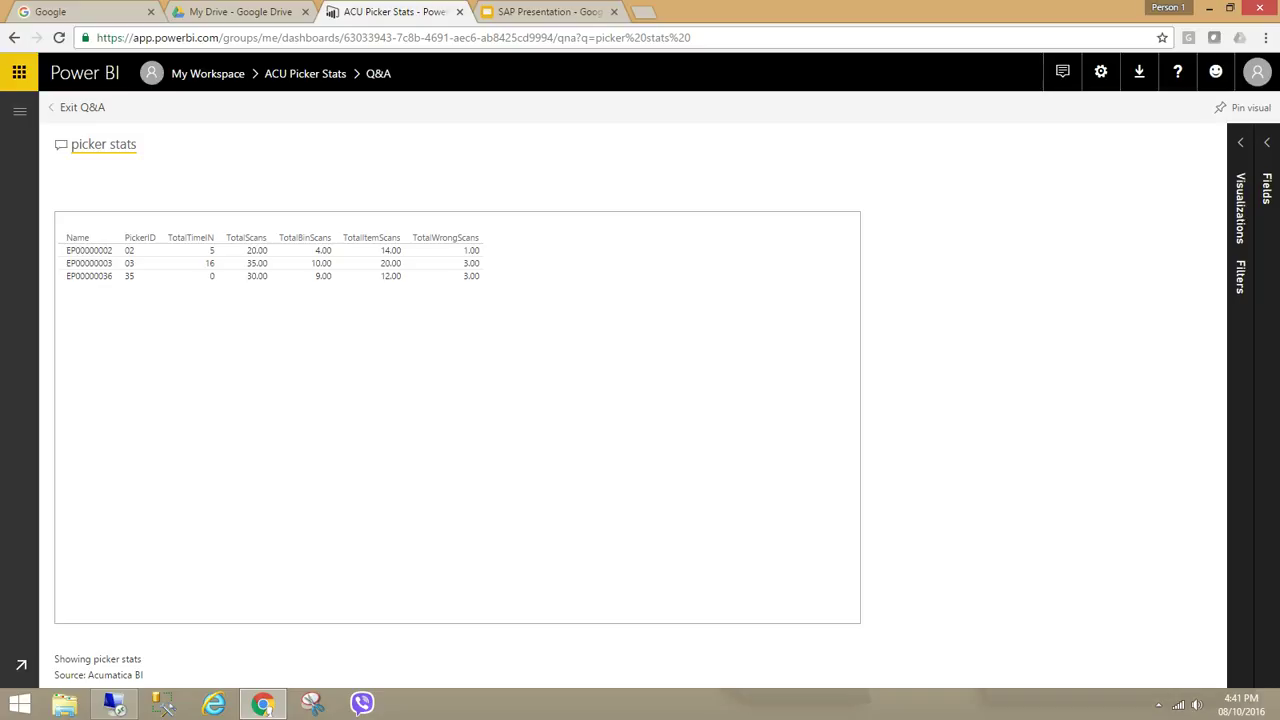
{"action": "left_click", "coordinate": [82, 107]}
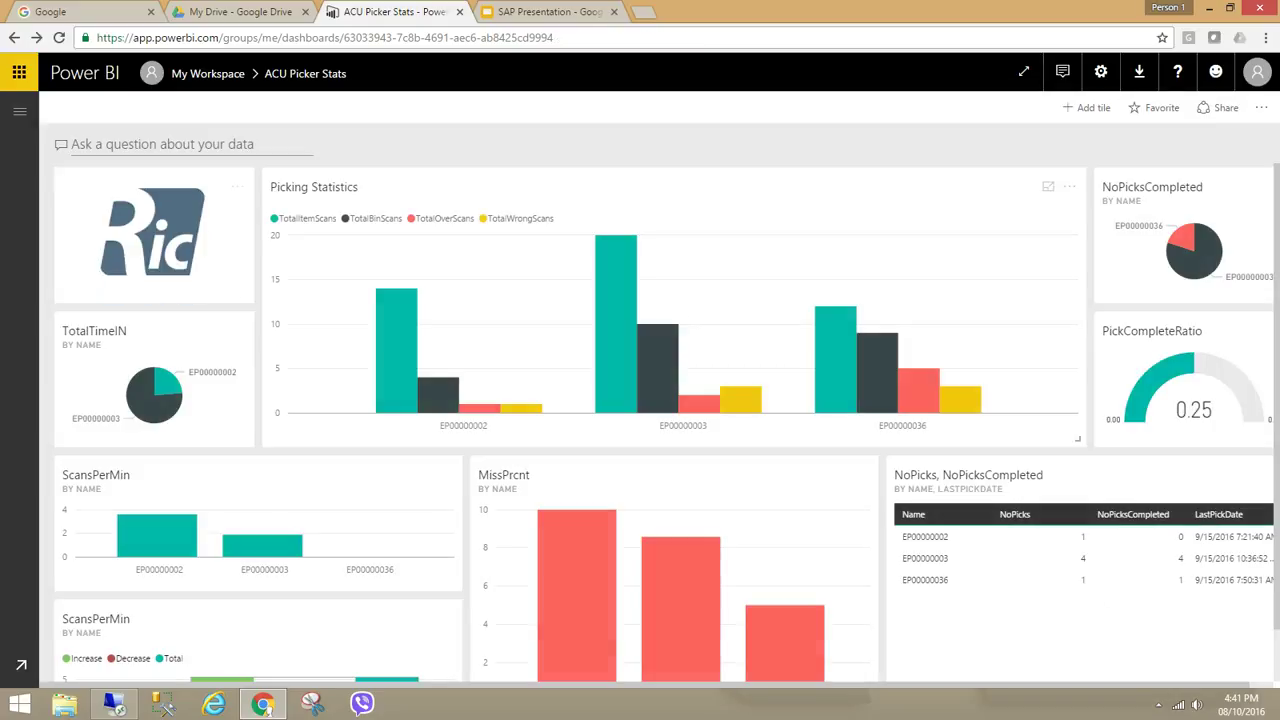
Review the dashboard's picking charts and completed-picks table, and go to the Contact Details slide of SAP Presentation in Google Slides
{"action": "scroll", "coordinate": [650, 330], "scroll_direction": "down", "scroll_amount": 1}
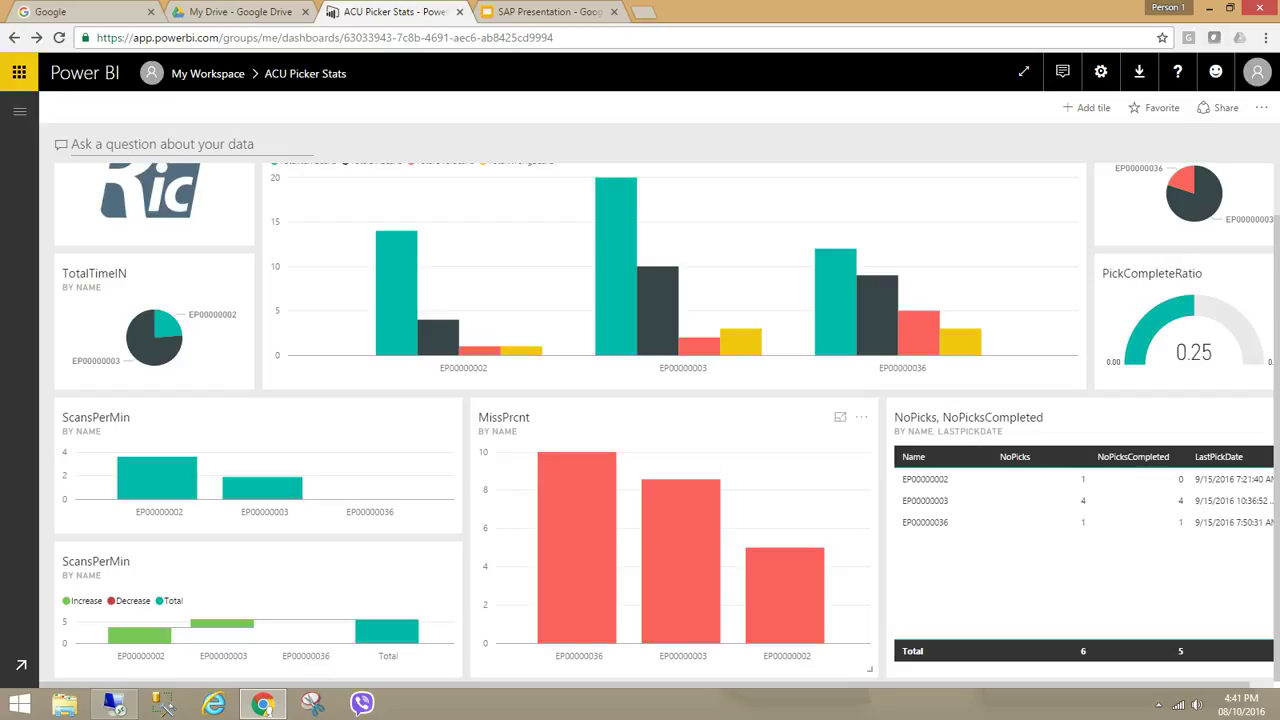
{"action": "scroll", "coordinate": [667, 423], "scroll_direction": "up", "scroll_amount": 1}
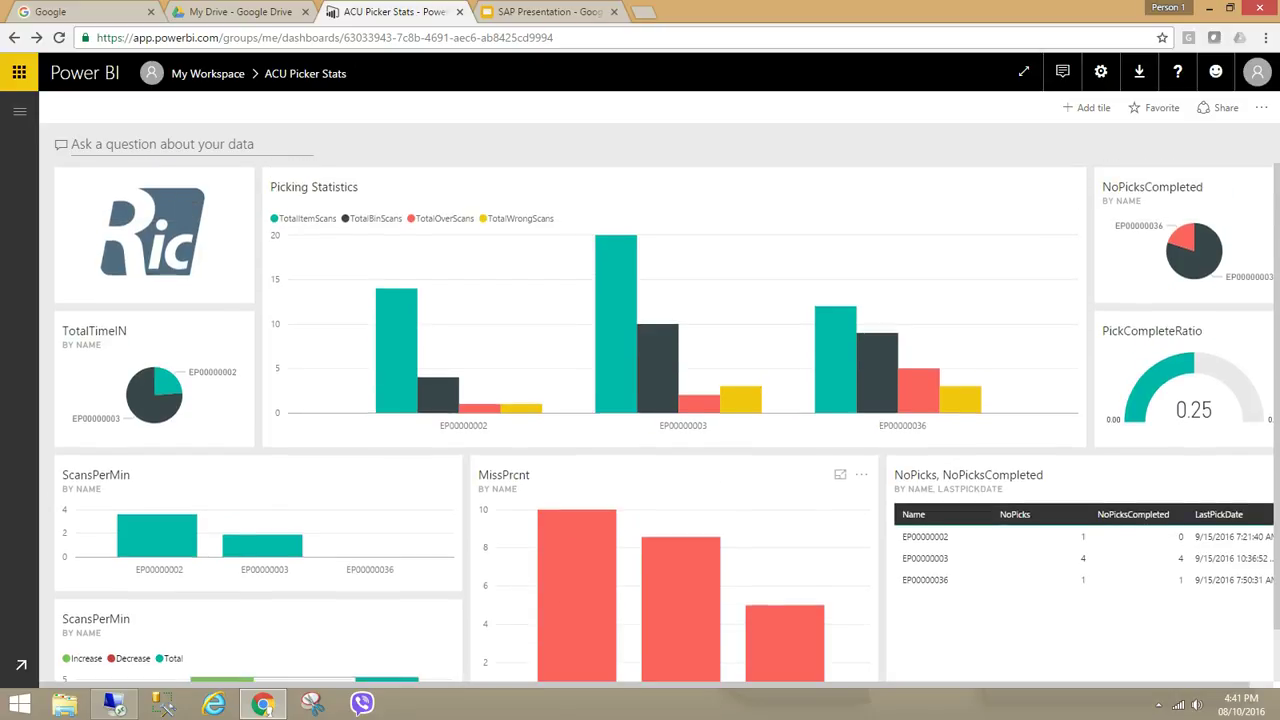
{"action": "scroll", "coordinate": [667, 423], "scroll_direction": "down", "scroll_amount": 1}
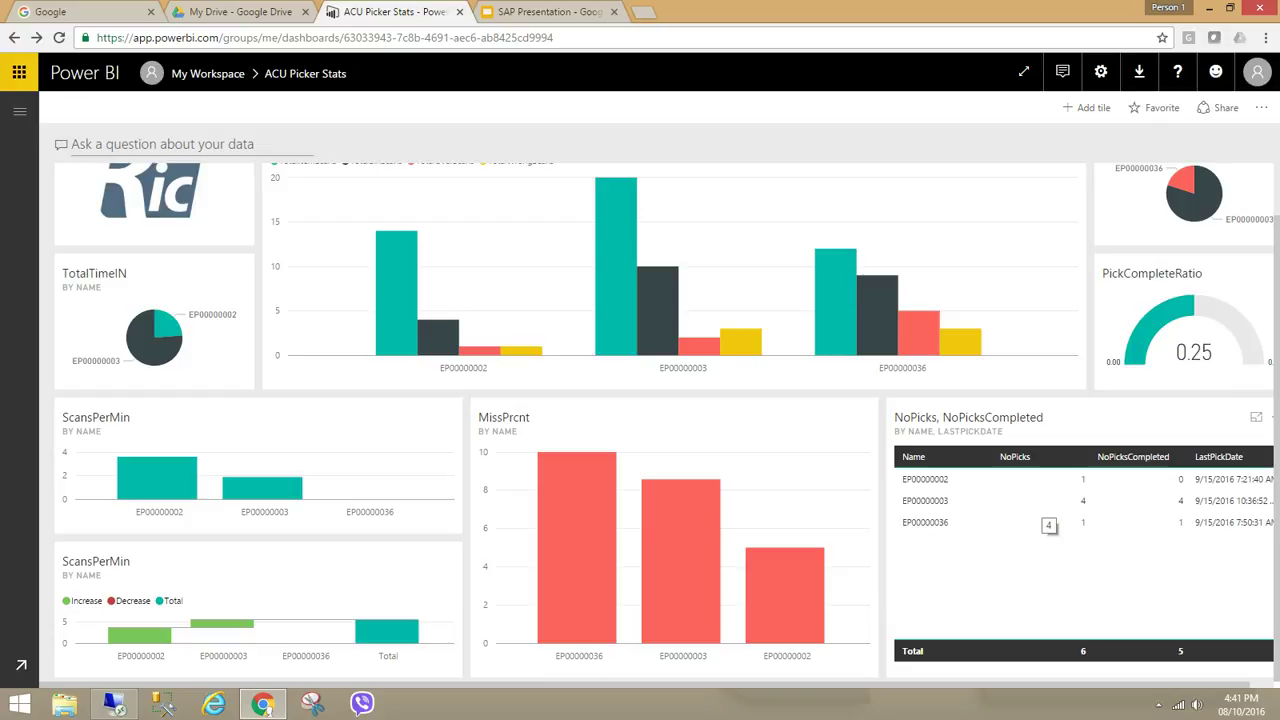
{"action": "scroll", "coordinate": [1048, 525], "scroll_direction": "up", "scroll_amount": 1}
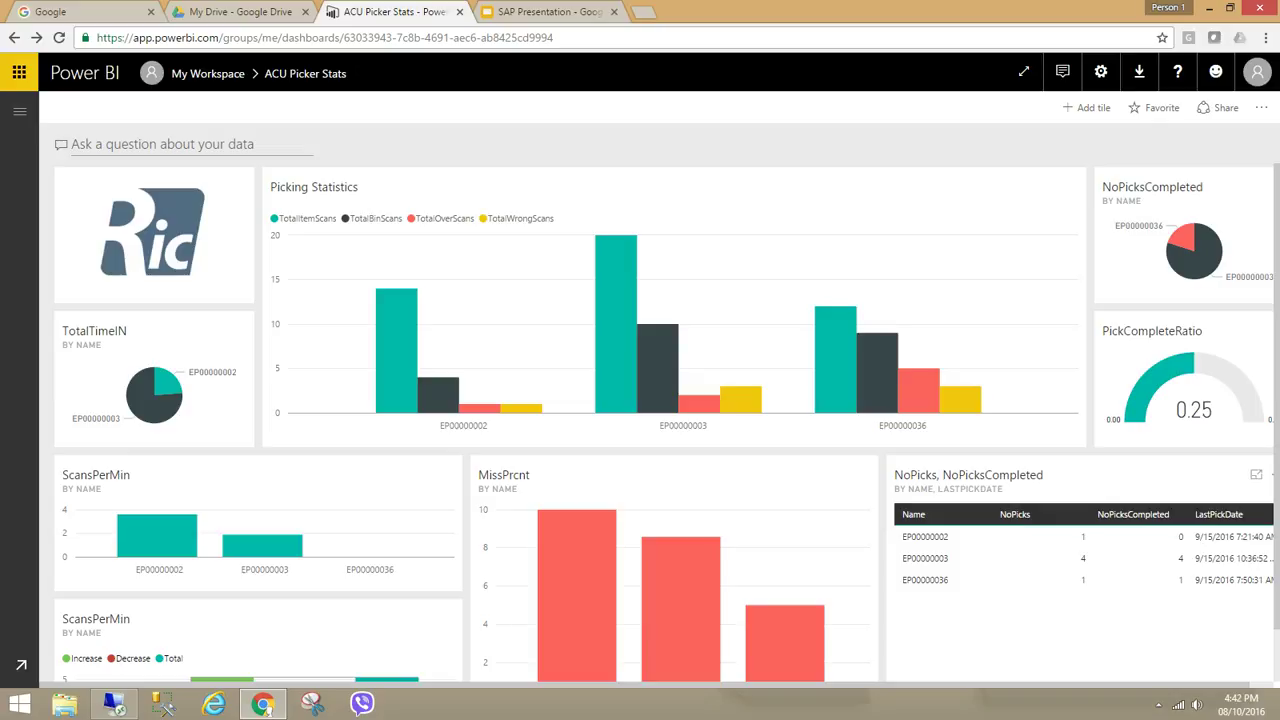
{"action": "key", "text": "ctrl+Tab"}
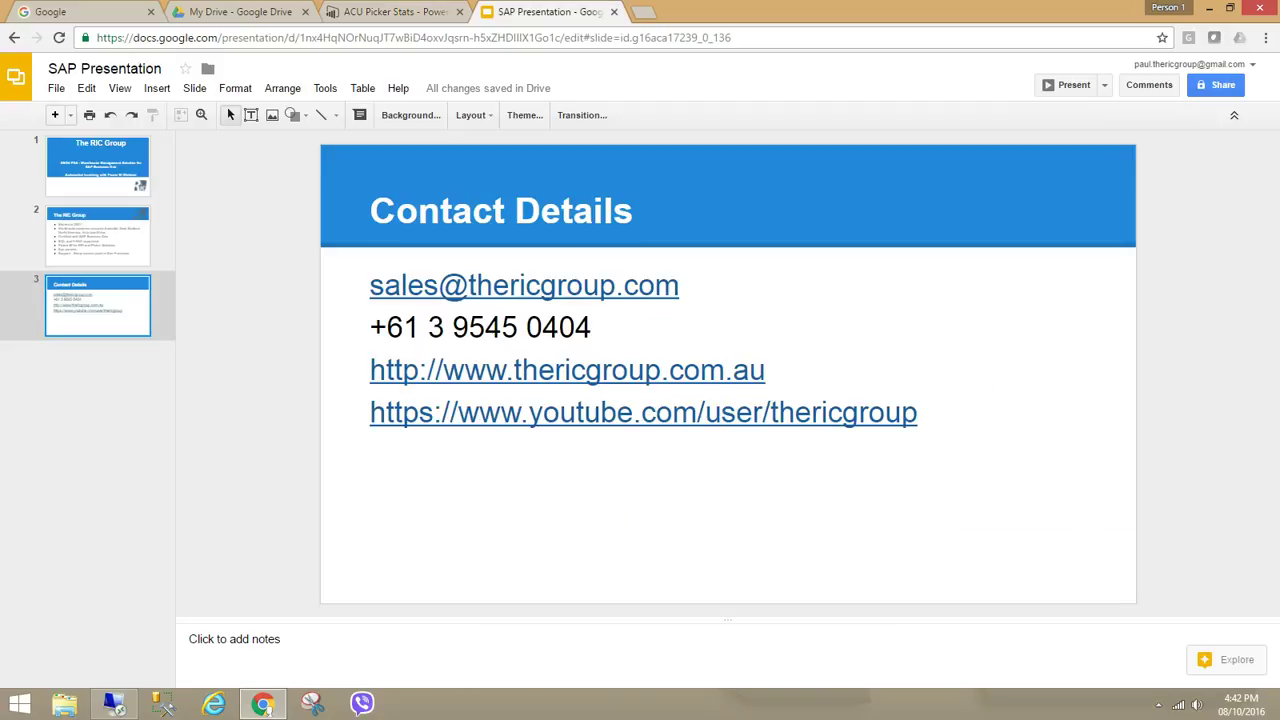